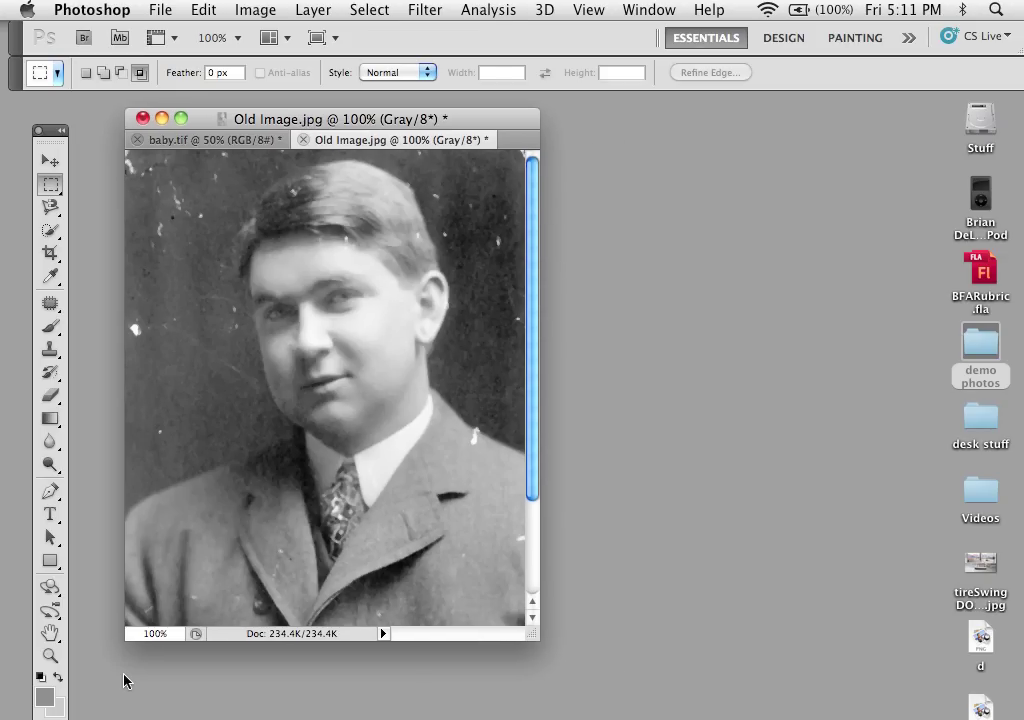
Zoom and pan around the portrait's hair and face to inspect the dust specks.
key("super+equal")
key("super+equal")
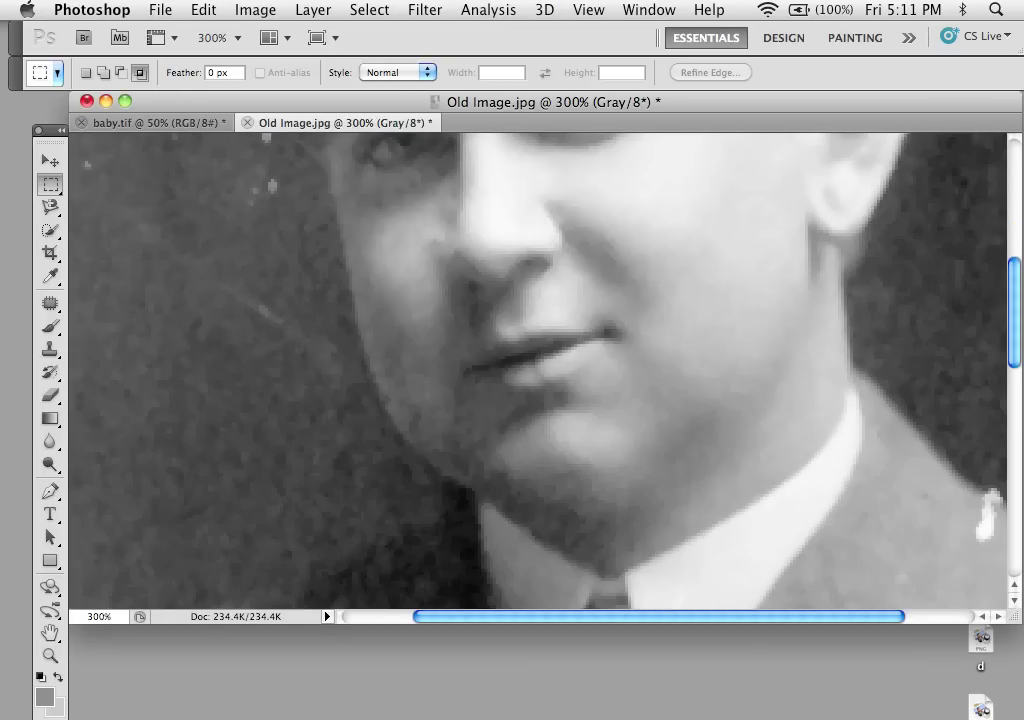
left_click_drag(448, 377, 569, 530)
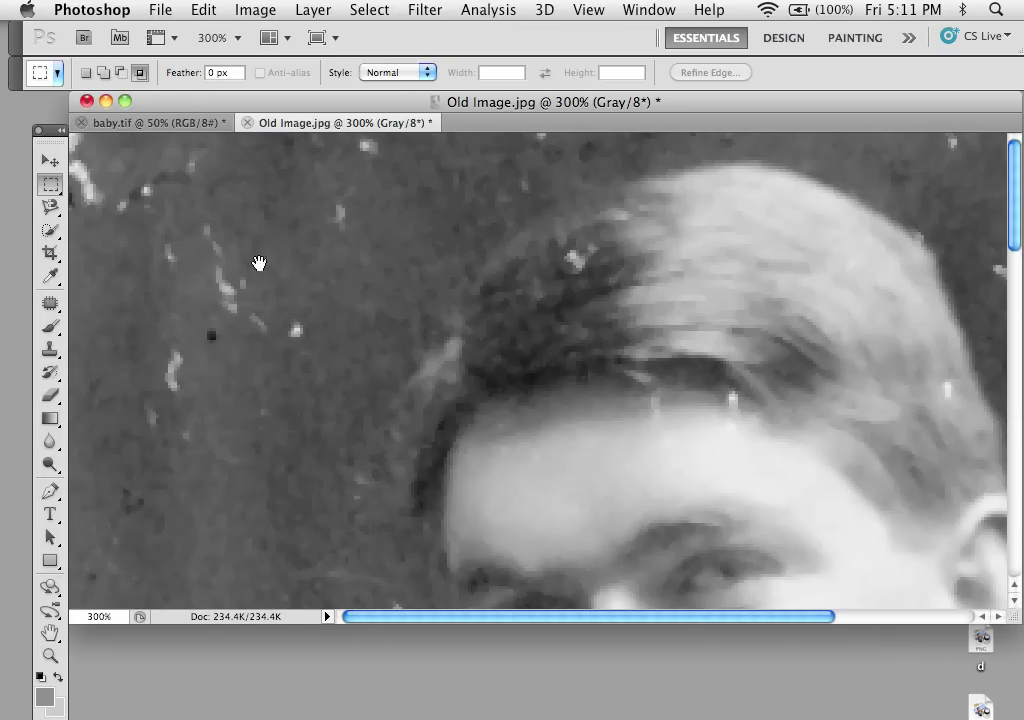
key("super+minus")
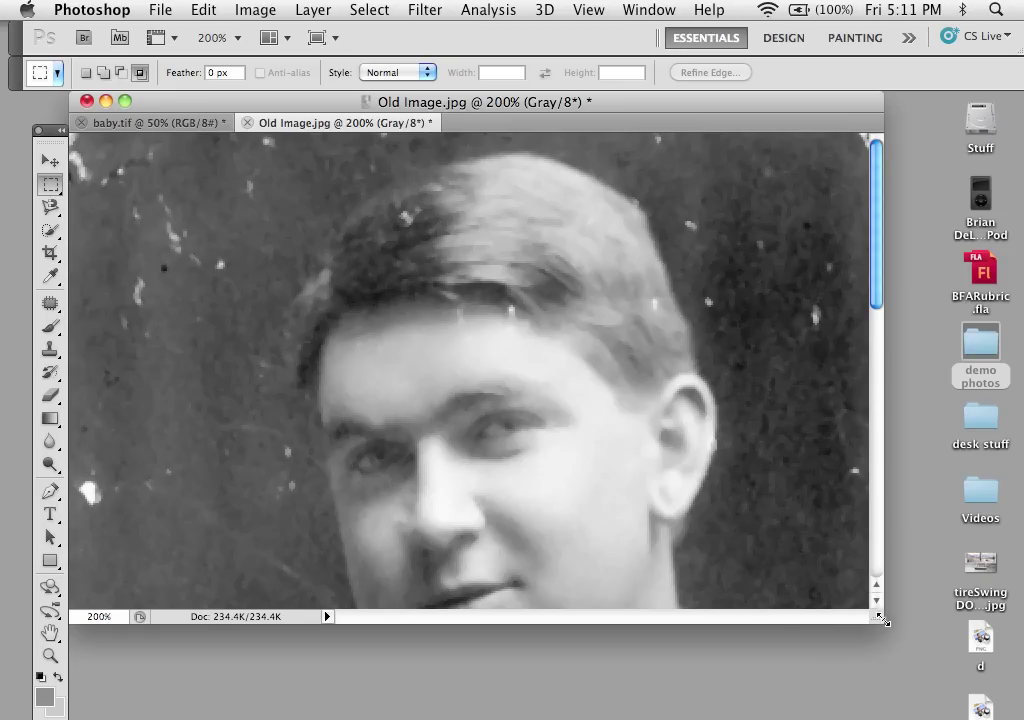
key("super+minus")
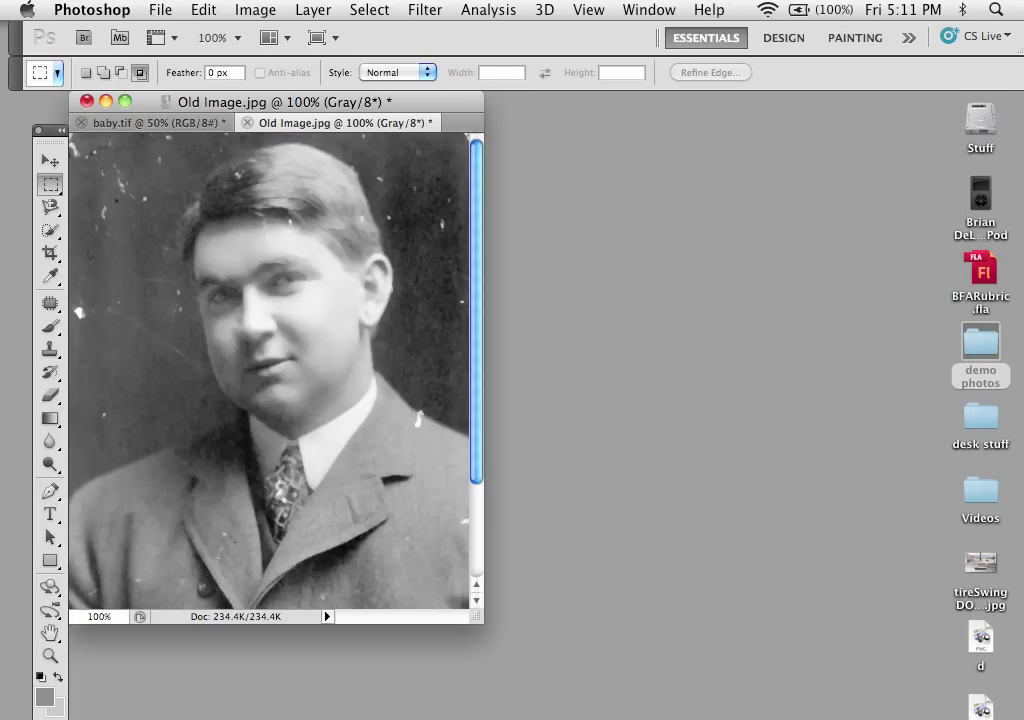
left_click_drag(401, 101, 504, 127)
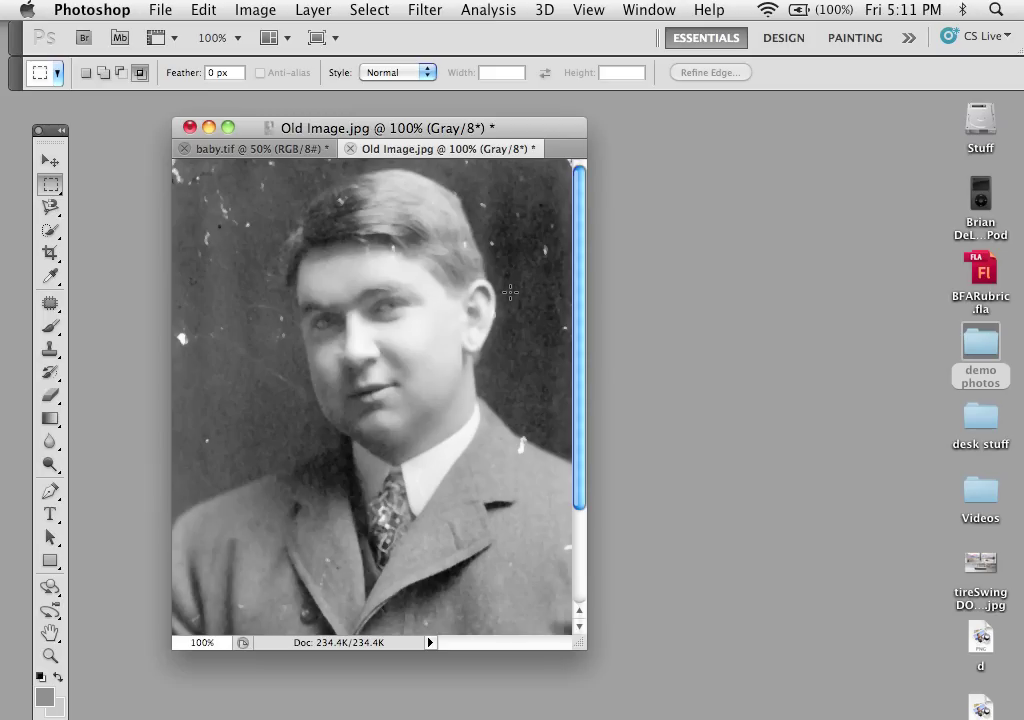
key("super+equal")
key("super+equal")
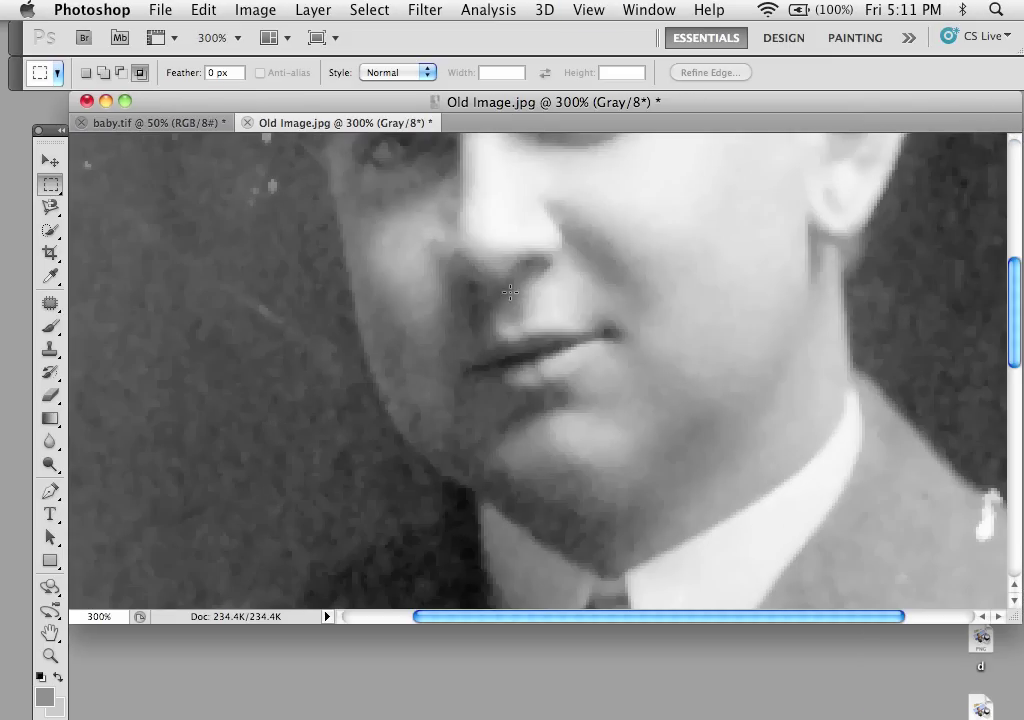
left_click_drag(304, 302, 354, 512)
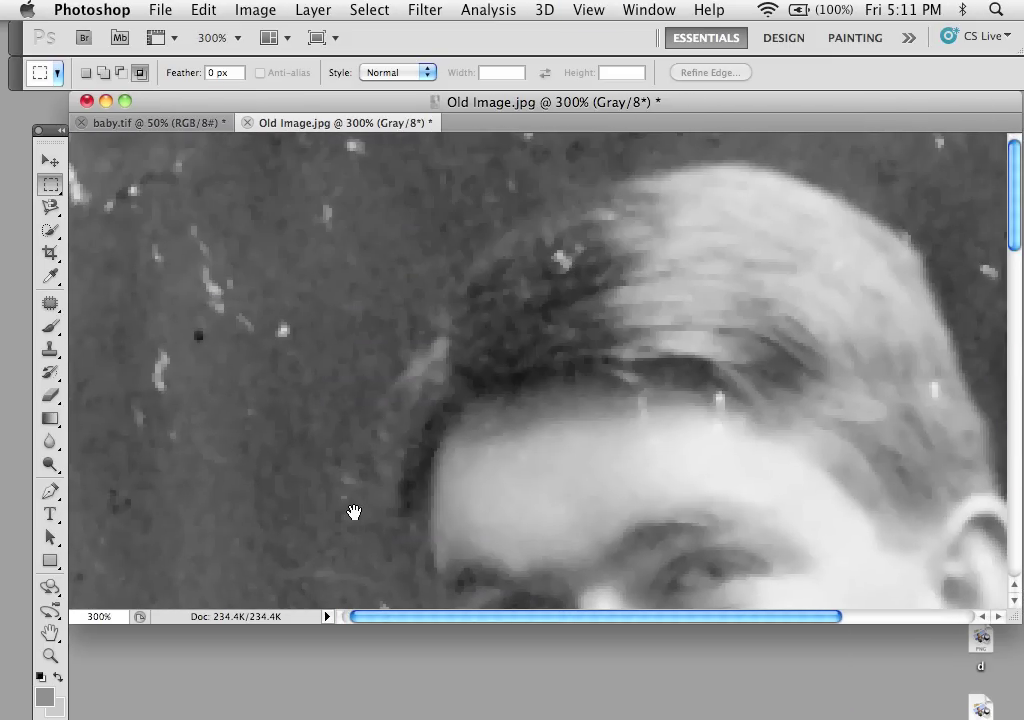
Dock the Tools panel at the left edge, zoom to 200% and hide the panels.
left_click_drag(44, 133, 20, 130)
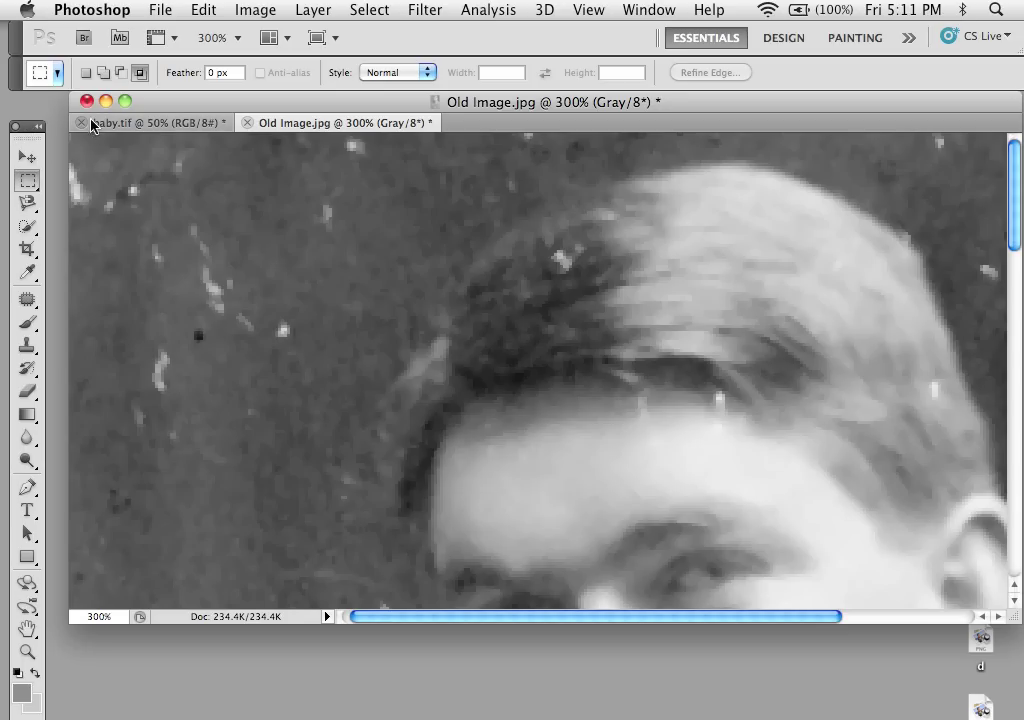
key("super+minus")
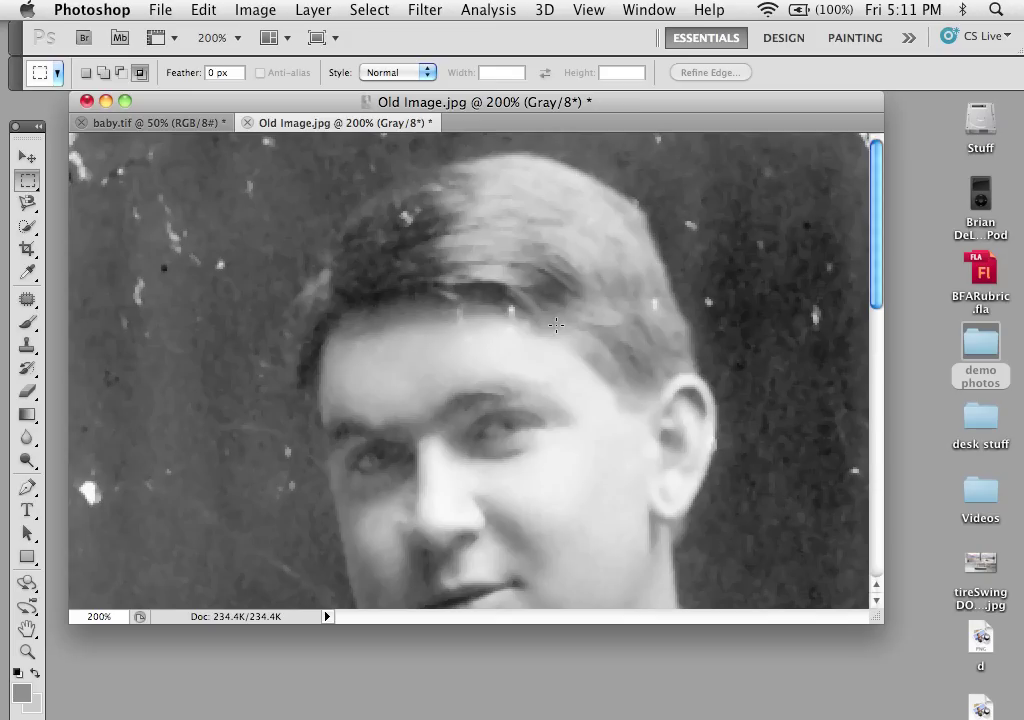
key("Tab")
Bring back the hidden panels and open Filter > Noise > Dust & Scratches for the portrait.
left_click(424, 9)
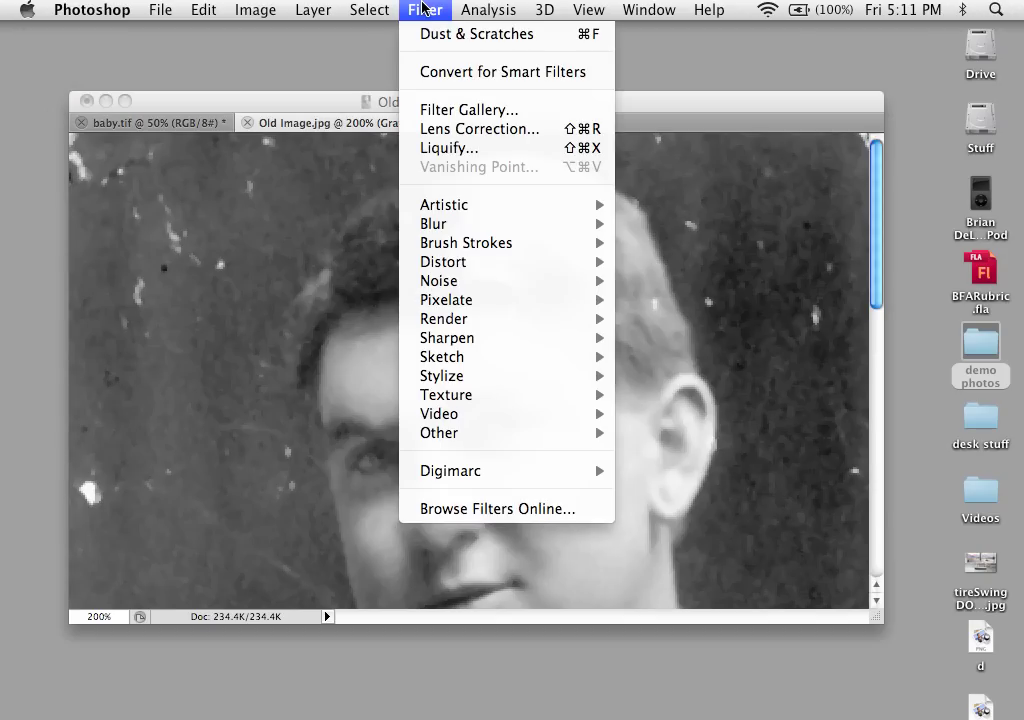
mouse_move(496, 281)
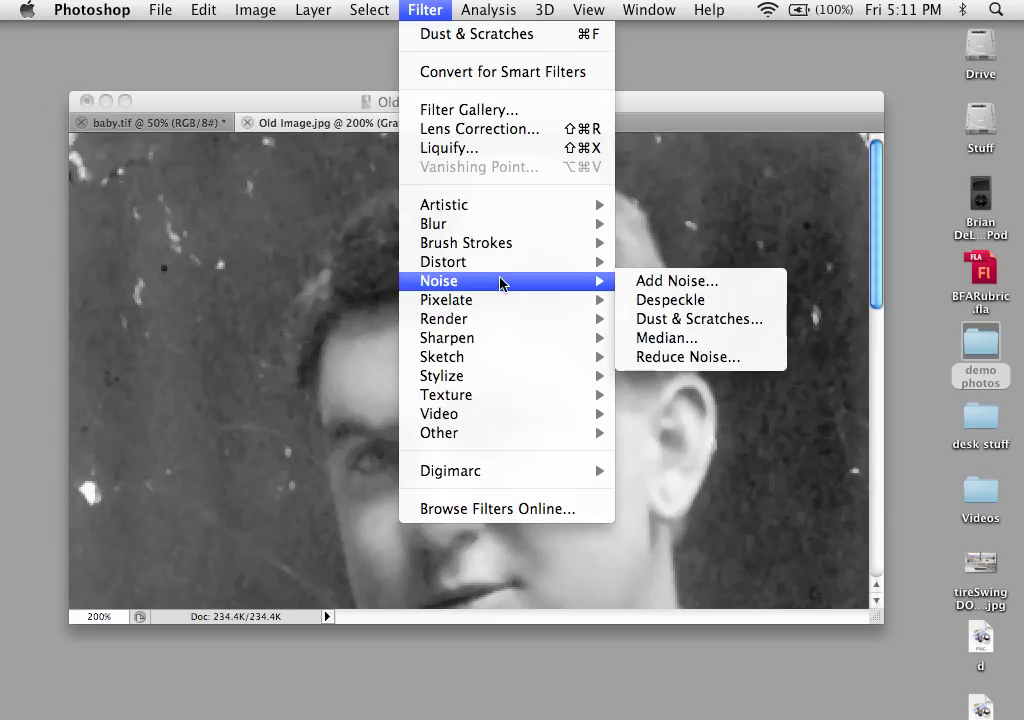
key("Escape")
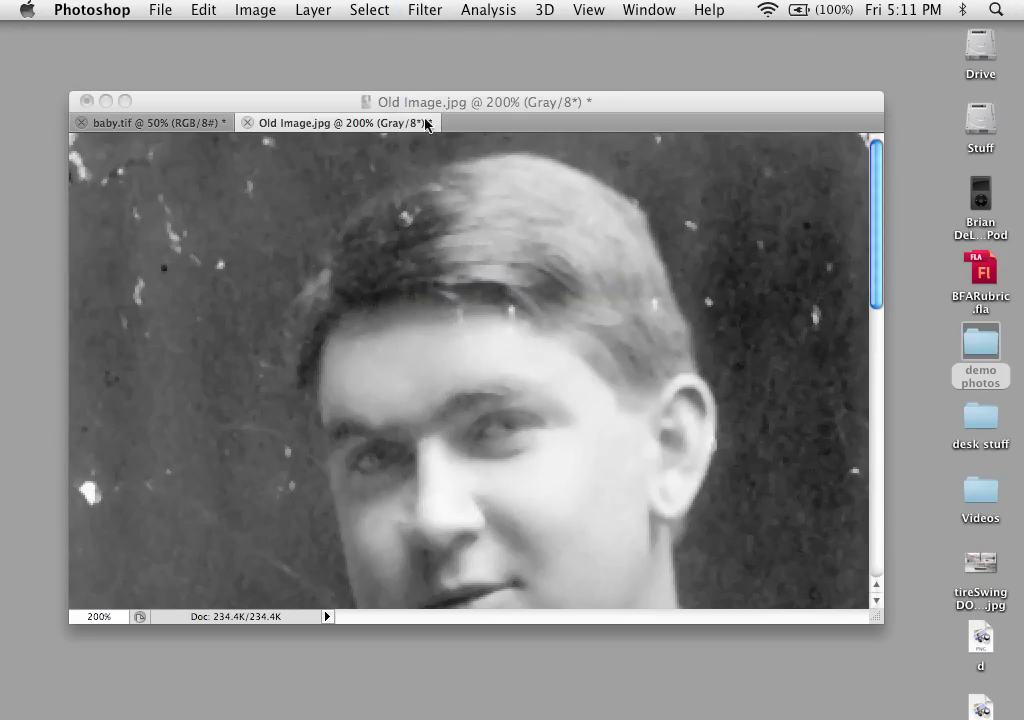
key("Tab")
left_click(424, 9)
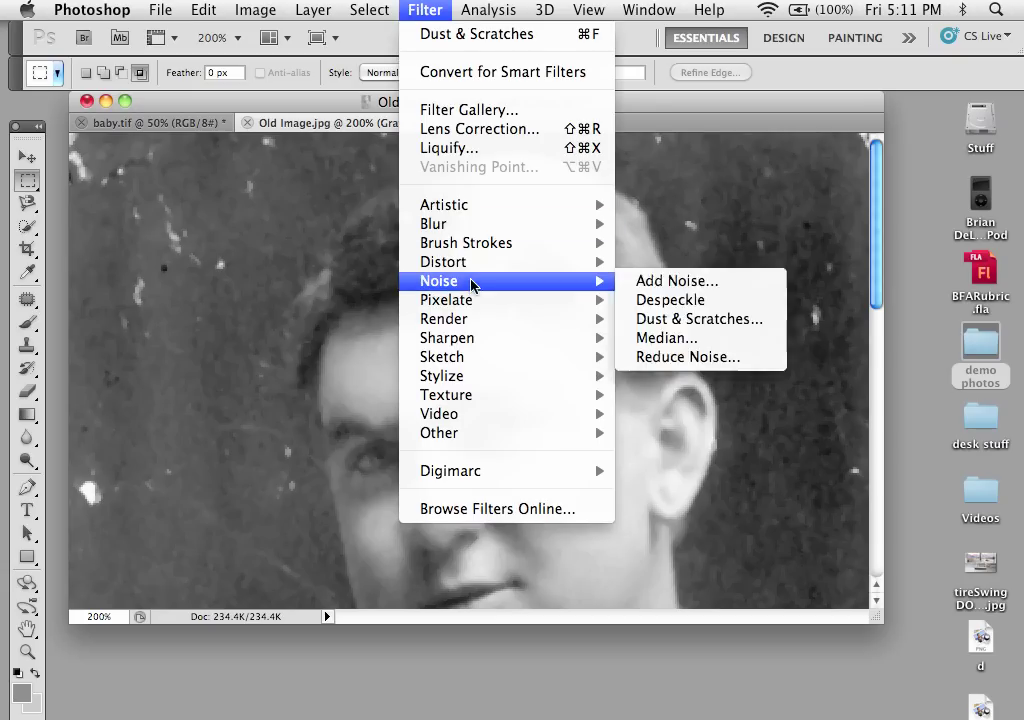
mouse_move(475, 286)
left_click(700, 321)
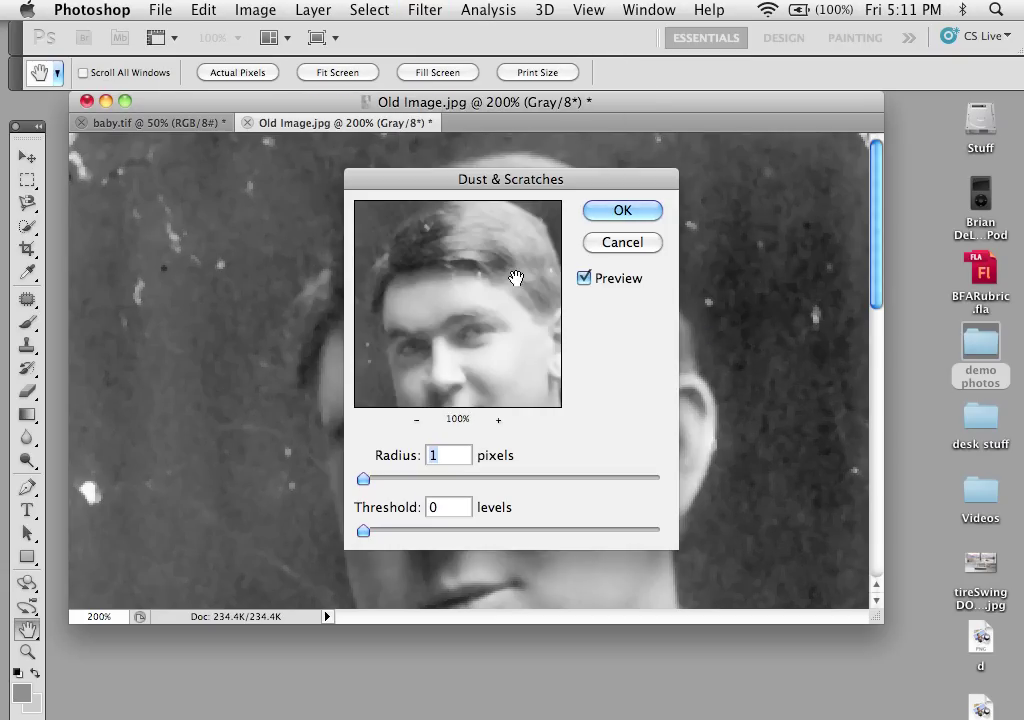
Try several Dust & Scratches values, settling on Radius 2 pixels and Threshold 21 levels.
left_click_drag(416, 176, 660, 194)
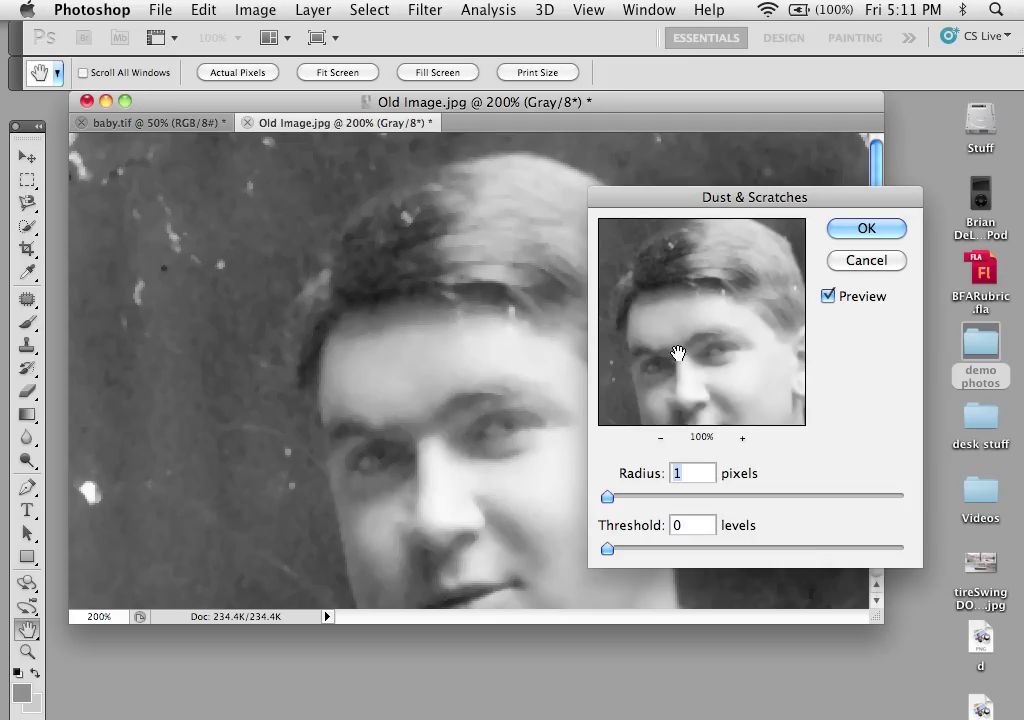
left_click_drag(609, 497, 621, 499)
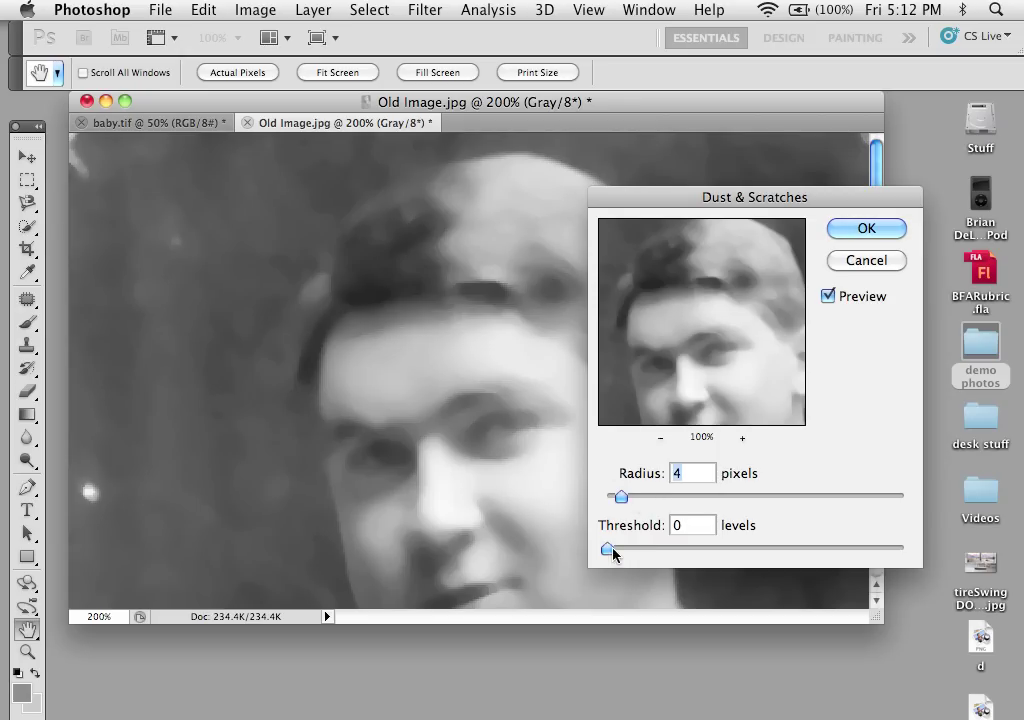
left_click_drag(609, 549, 955, 550)
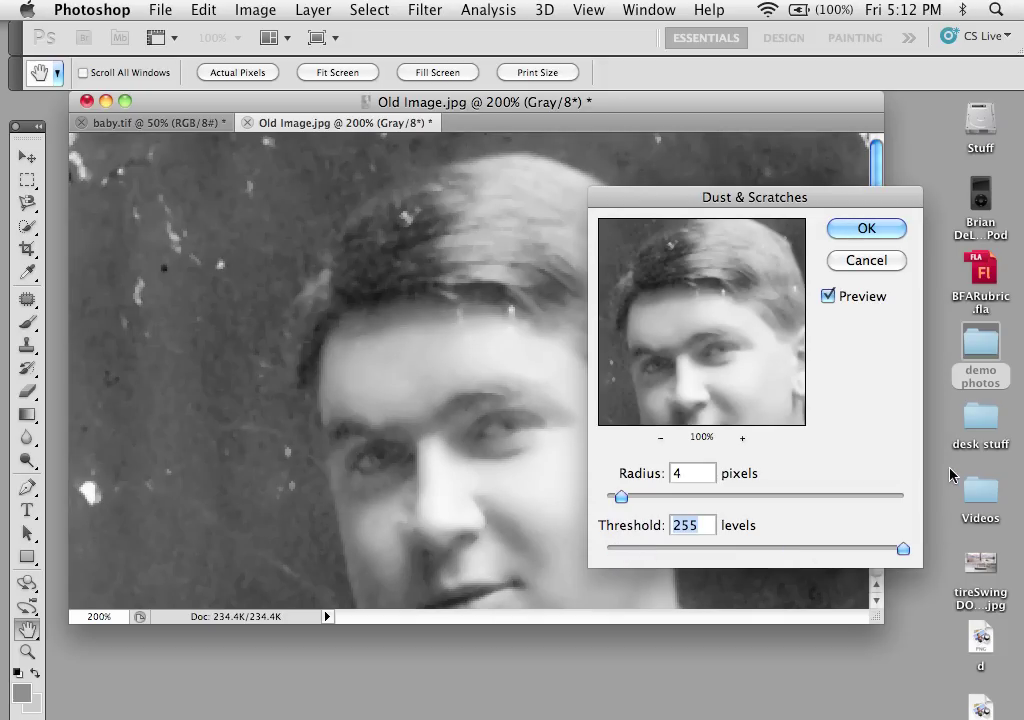
mouse_move(654, 346)
left_mouse_down()
mouse_move(664, 358)
mouse_move(673, 337)
left_mouse_up()
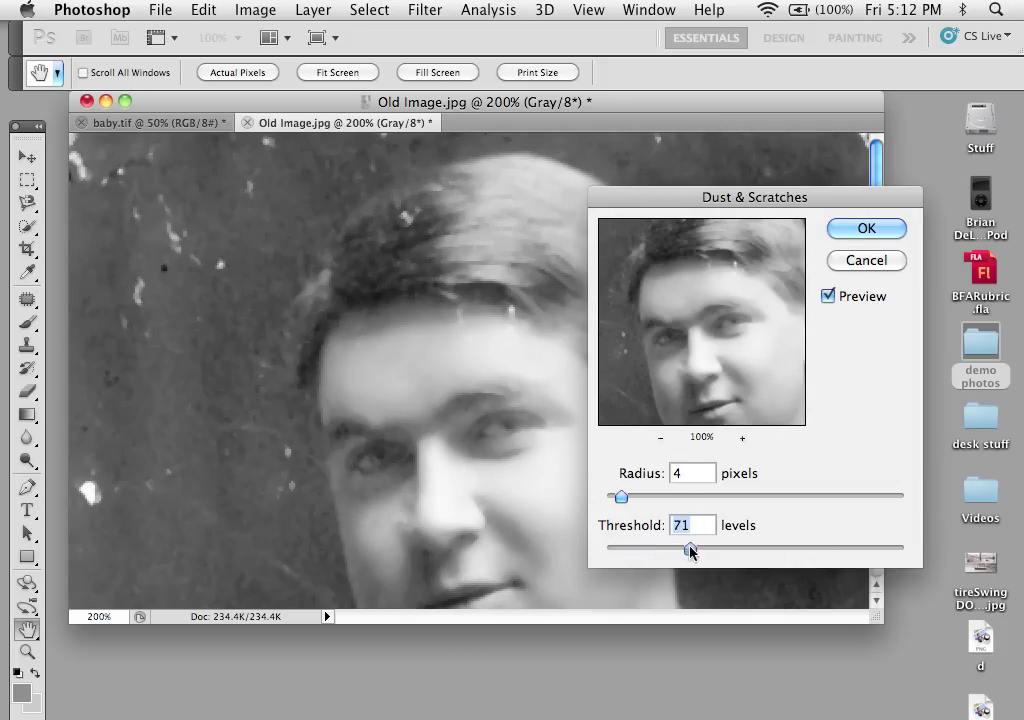
left_click_drag(690, 551, 580, 548)
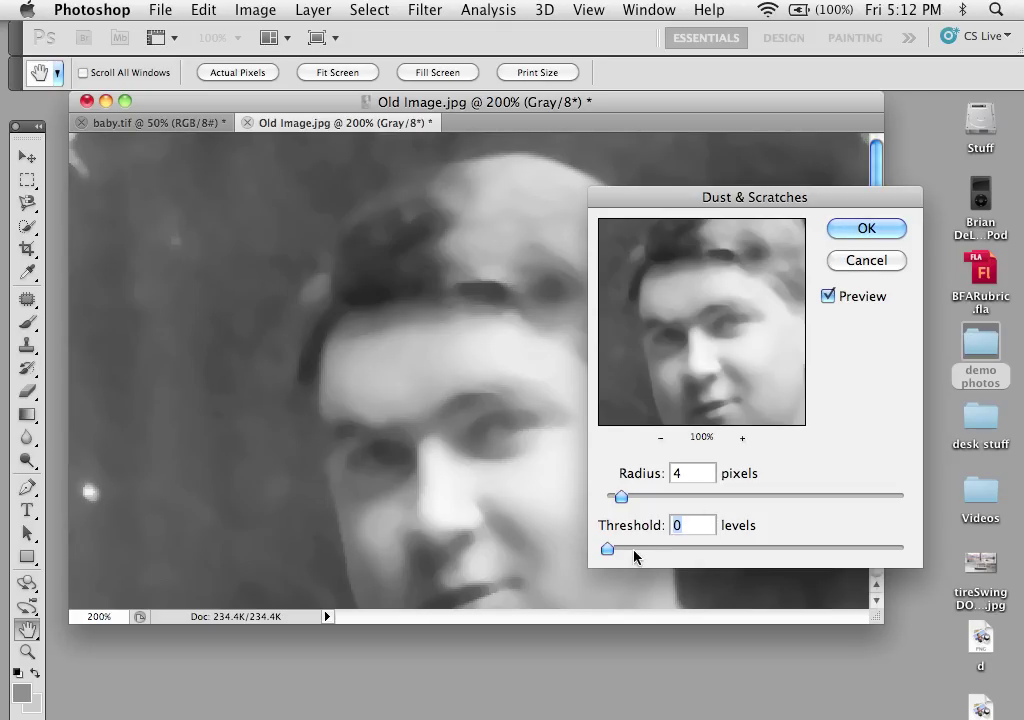
left_click_drag(621, 497, 599, 498)
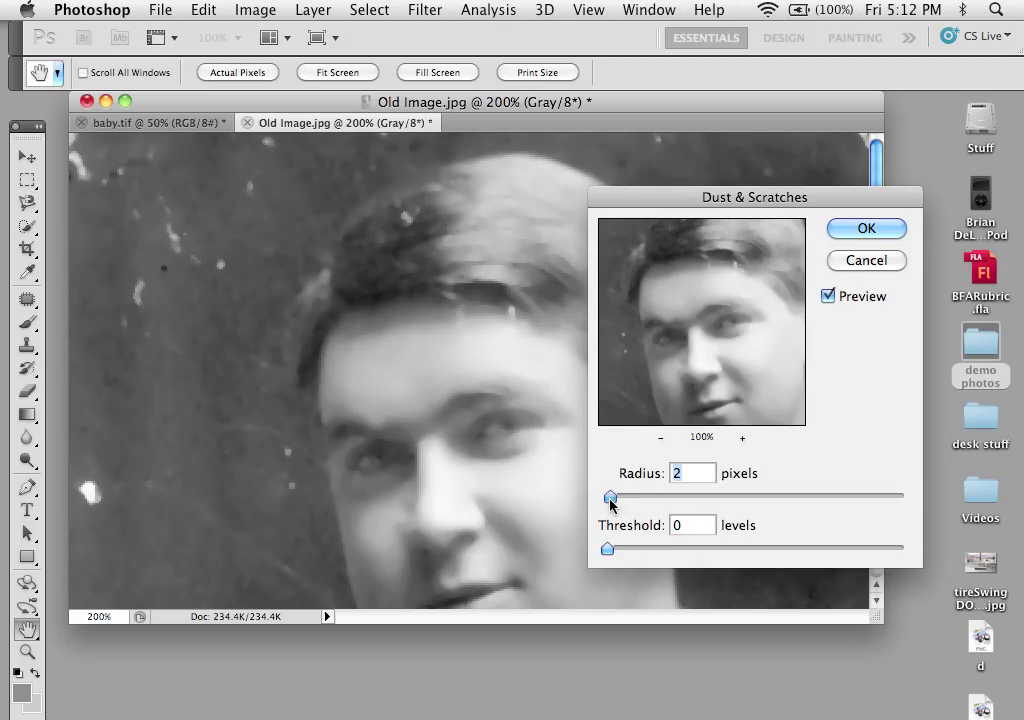
left_click_drag(607, 549, 641, 548)
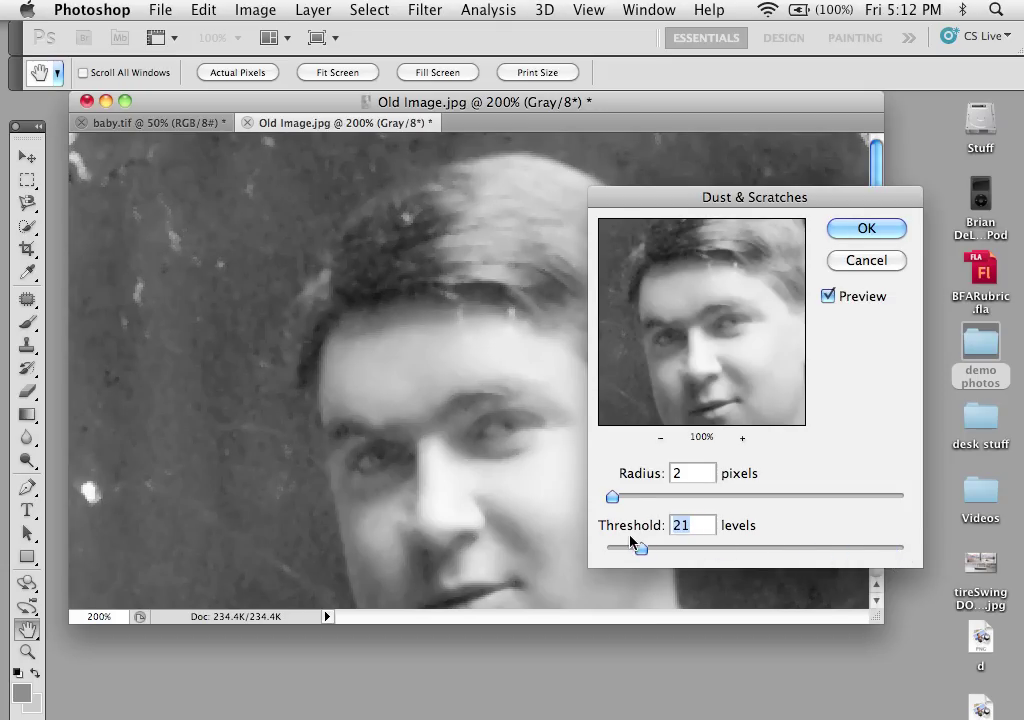
Adjust the Dust & Scratches sliders to Radius 4 pixels and Threshold 14 levels.
left_click(229, 315)
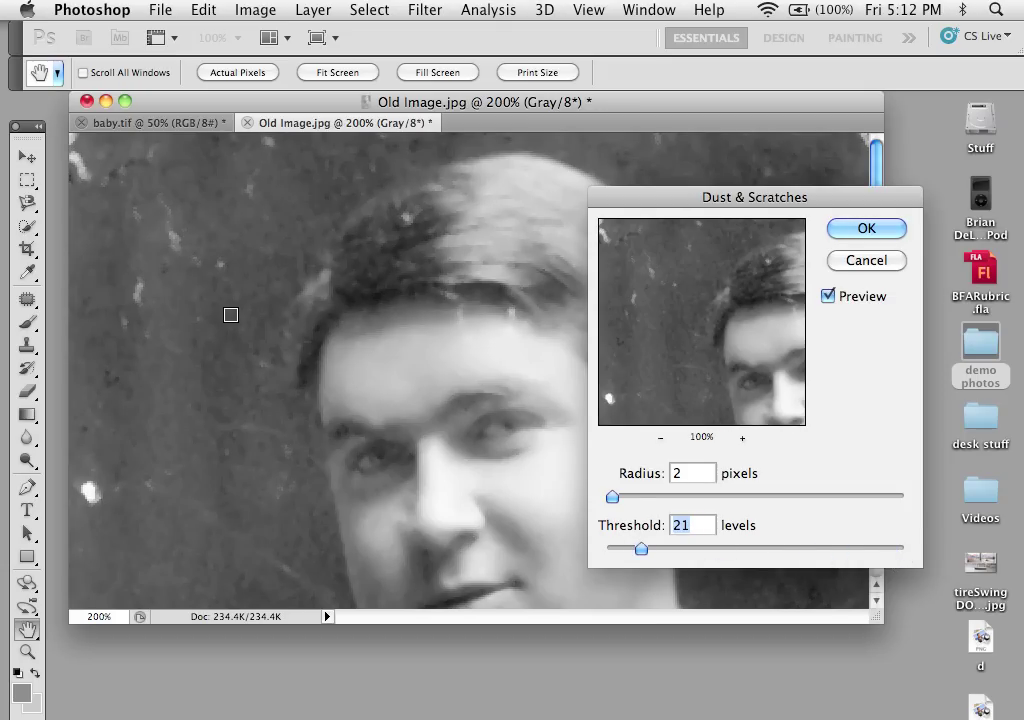
mouse_move(629, 552)
left_mouse_down()
mouse_move(612, 550)
mouse_move(647, 547)
left_mouse_up()
mouse_move(612, 496)
left_mouse_down()
mouse_move(650, 497)
mouse_move(620, 497)
left_mouse_up()
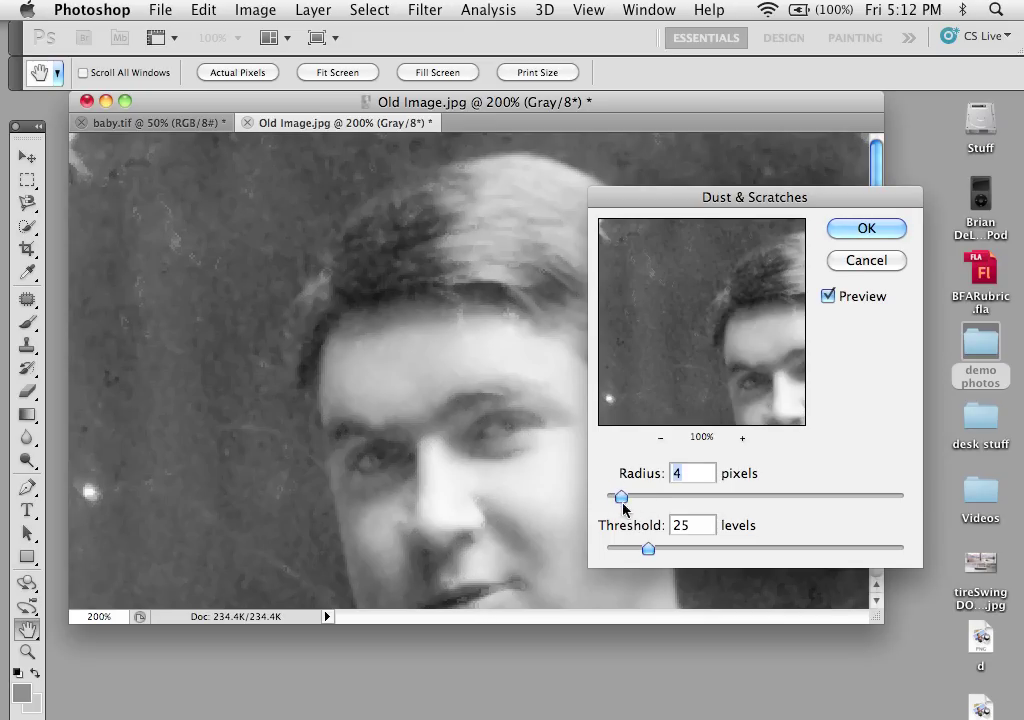
mouse_move(647, 549)
left_mouse_down()
mouse_move(679, 549)
mouse_move(630, 550)
left_mouse_up()
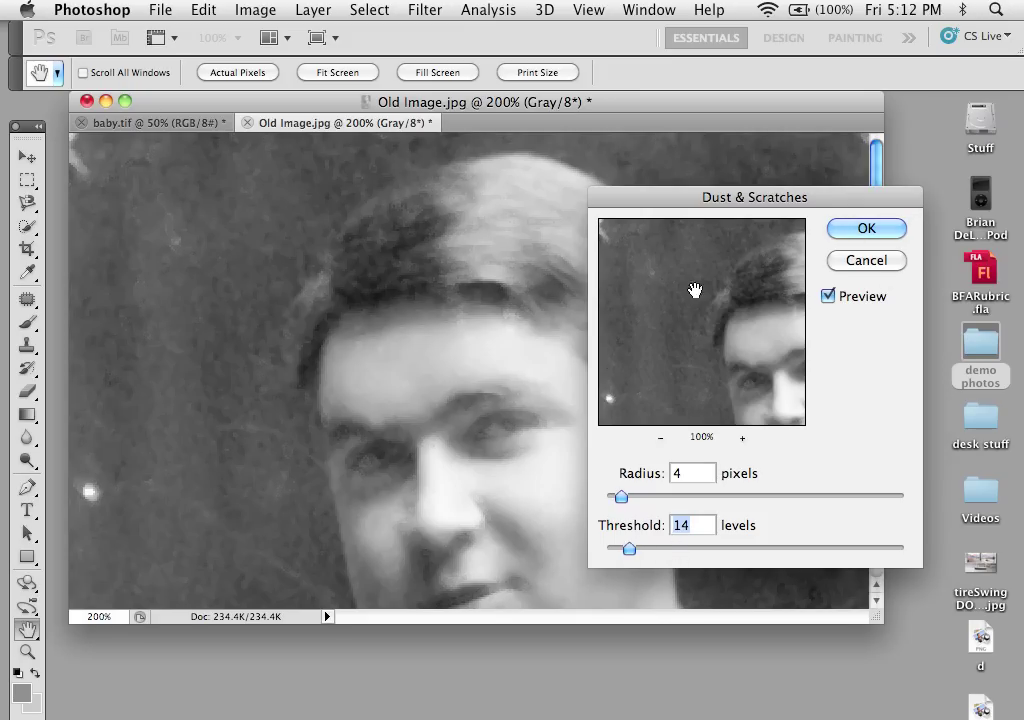
Check the filter preview against the unfiltered portrait and apply Dust & Scratches.
key("super+minus")
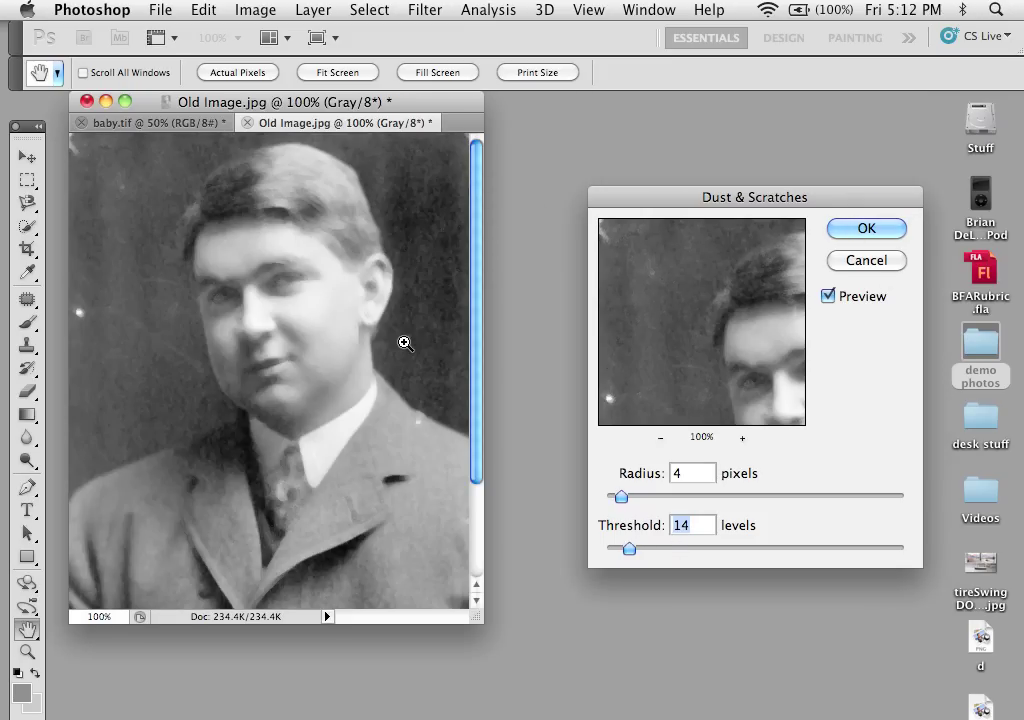
left_click_drag(398, 103, 474, 180)
left_click(689, 323)
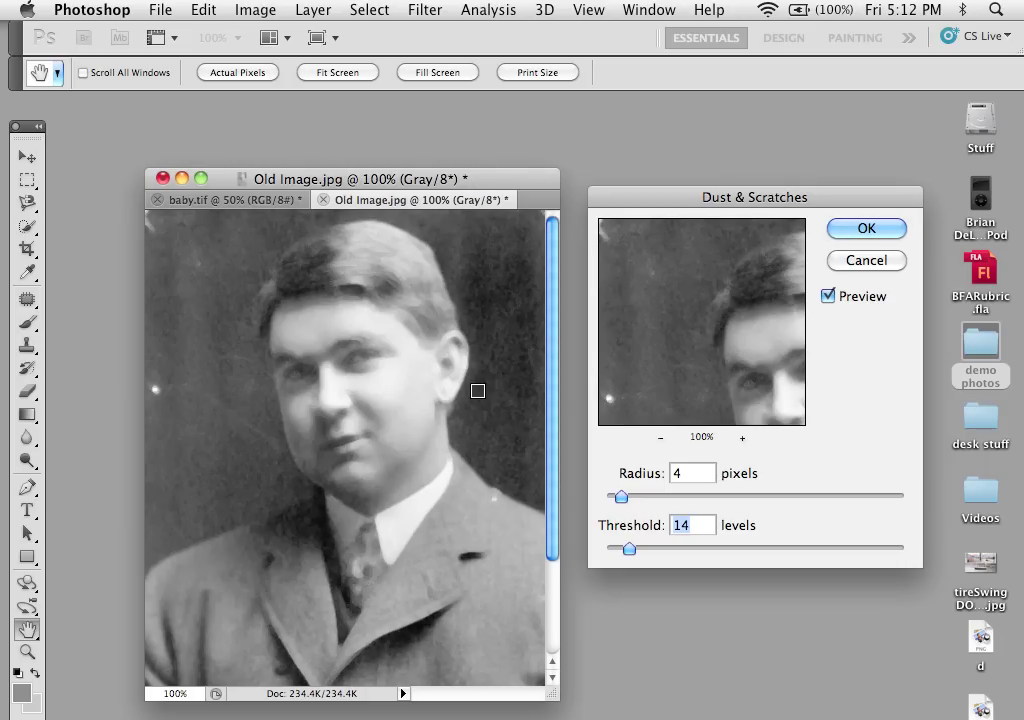
left_click_drag(691, 349, 613, 299)
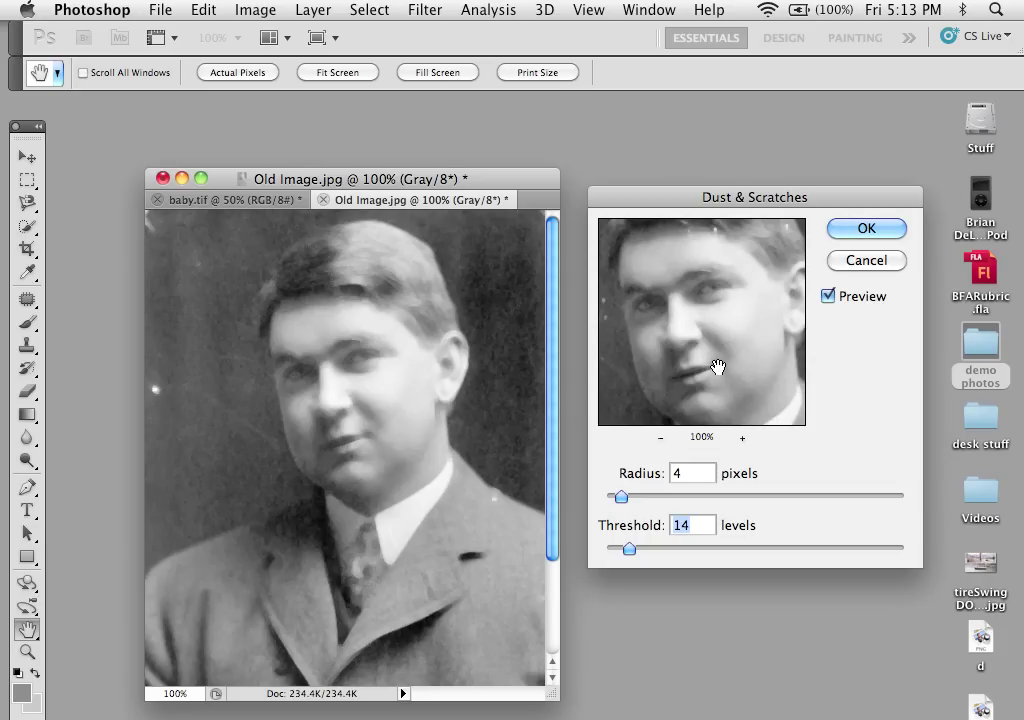
left_click(857, 230)
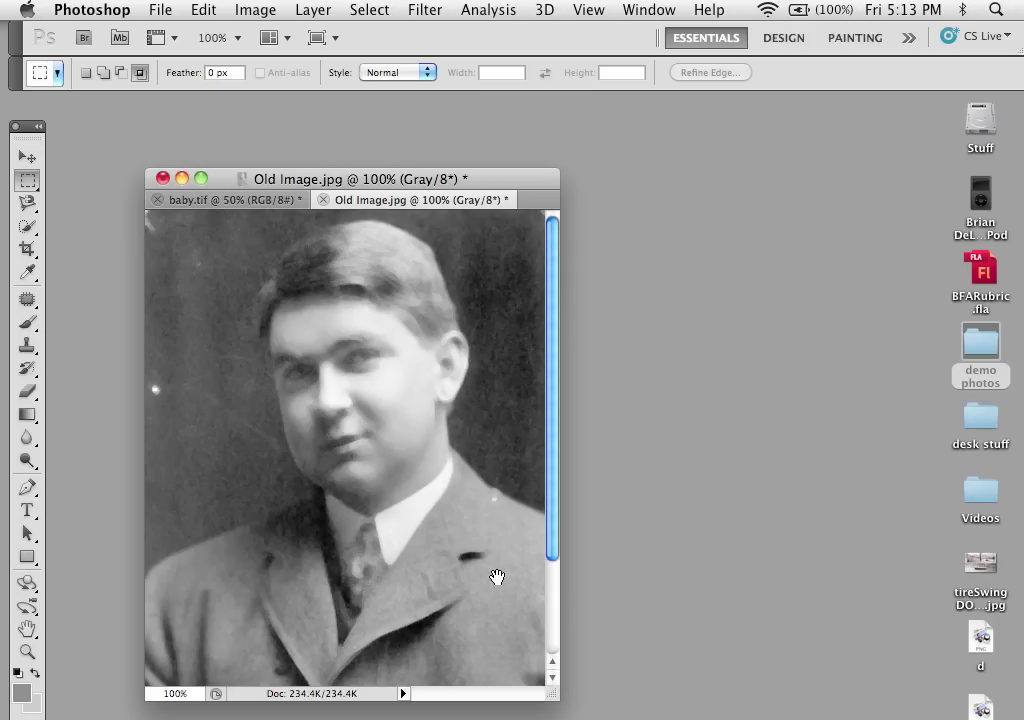
Undo Dust & Scratches, enlarge the document window and zoom to 300% on the head's top.
key("super+z")
left_click_drag(540, 695, 726, 716)
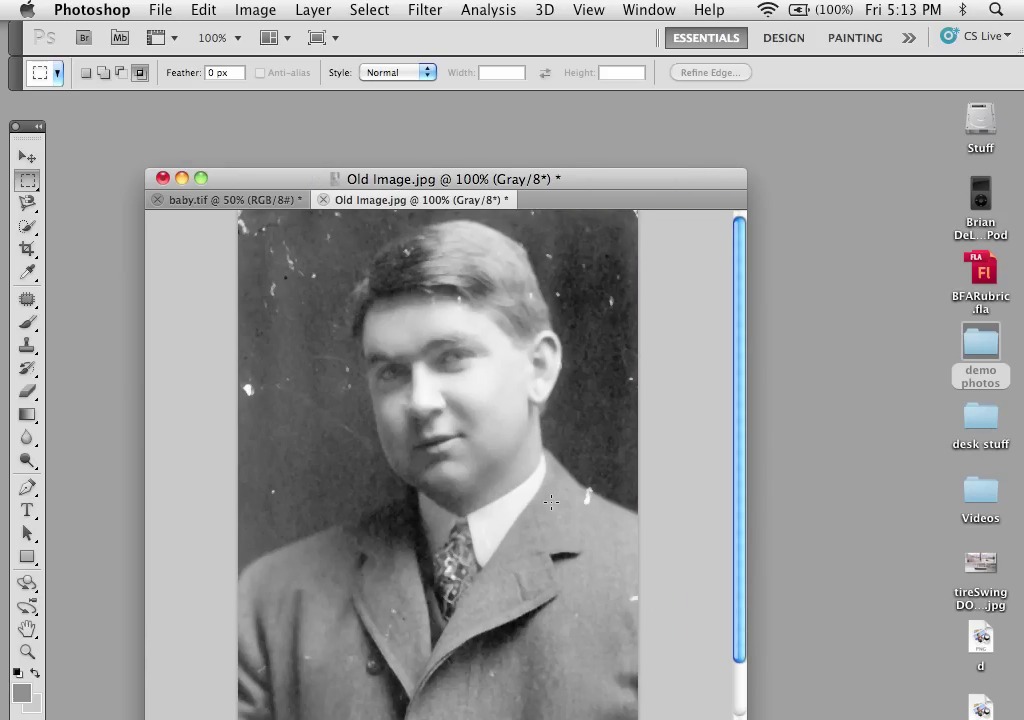
key("super+equal")
key("super+equal")
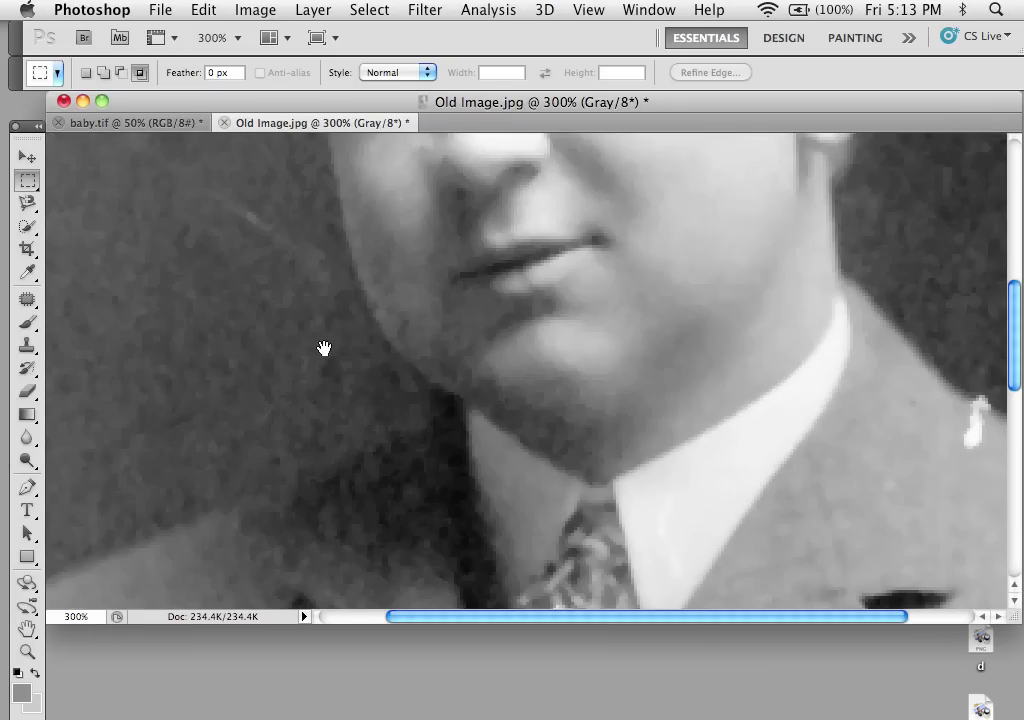
scroll(389, 362, "up", 5)
scroll(389, 362, "up", 3)
scroll(366, 526, "right", 5)
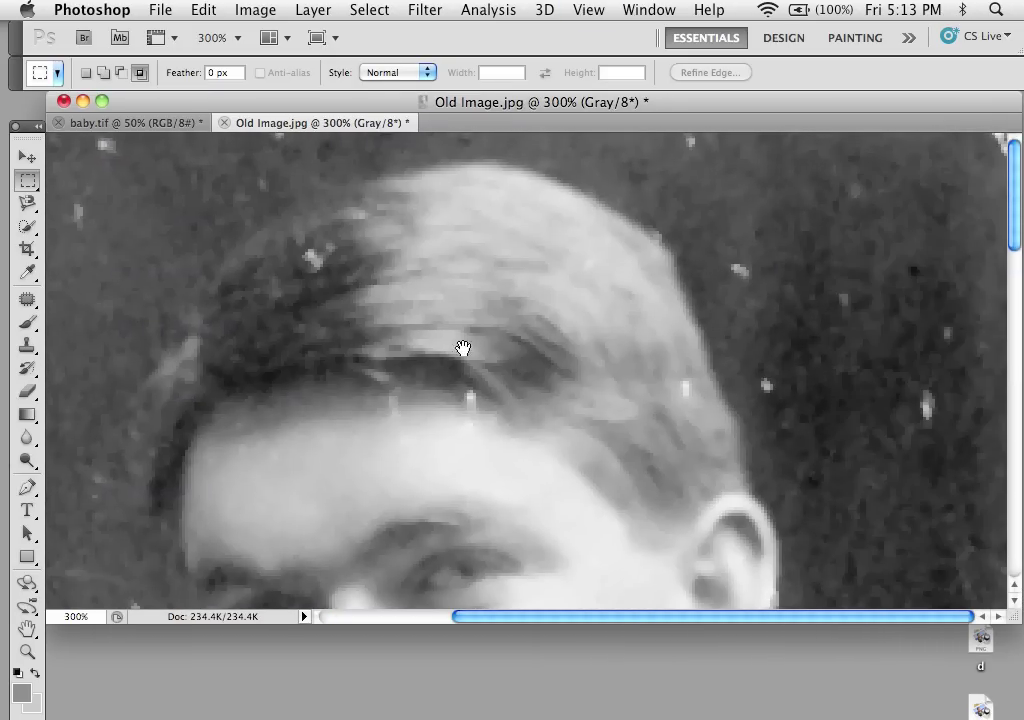
scroll(576, 354, "down", 1)
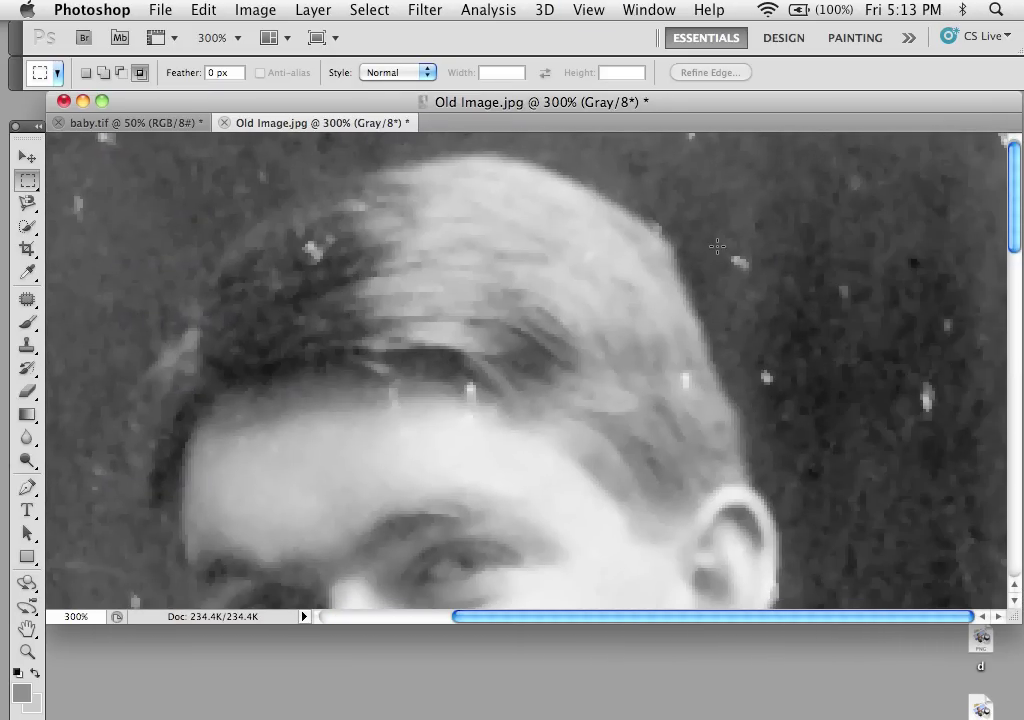
Box the speck right of the crown and apply Dust & Scratches at Radius 7, Threshold 8.
left_click_drag(751, 272, 754, 276)
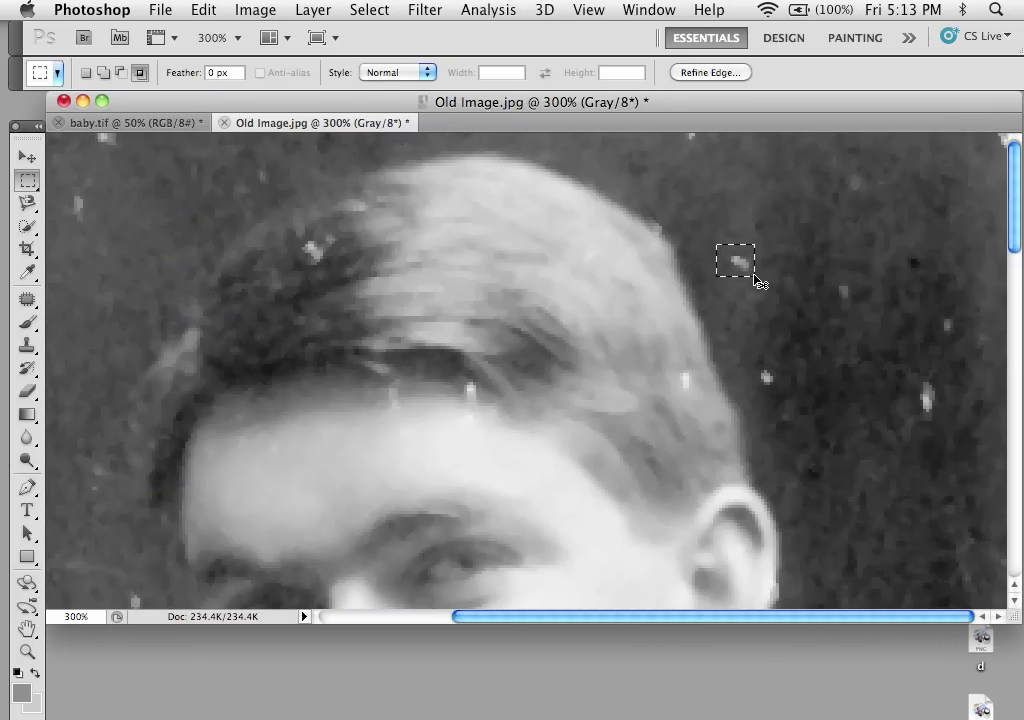
left_click(425, 9)
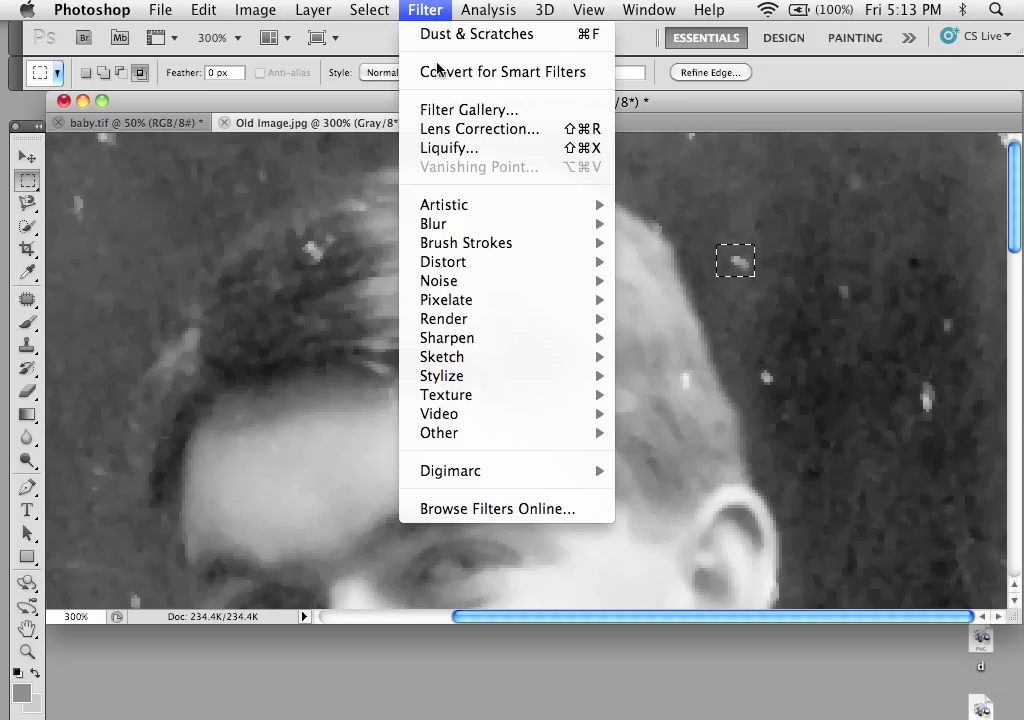
mouse_move(514, 288)
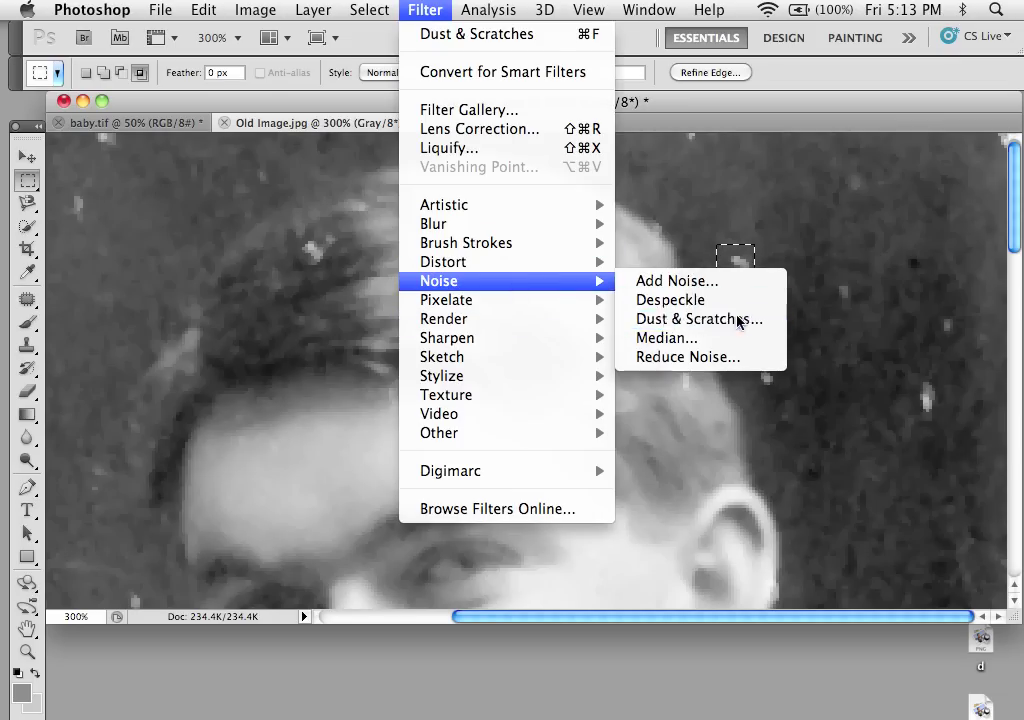
left_click(697, 320)
left_click_drag(677, 210, 361, 194)
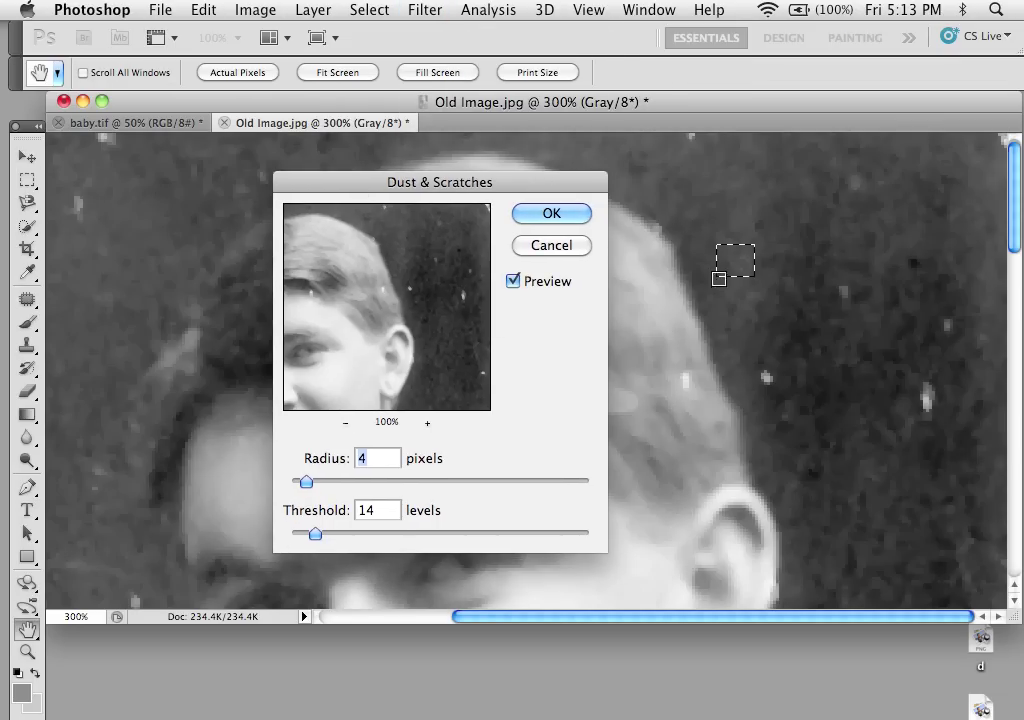
left_click_drag(306, 482, 316, 482)
left_click_drag(316, 534, 347, 535)
left_click_drag(293, 485, 322, 482)
left_click_drag(311, 536, 305, 534)
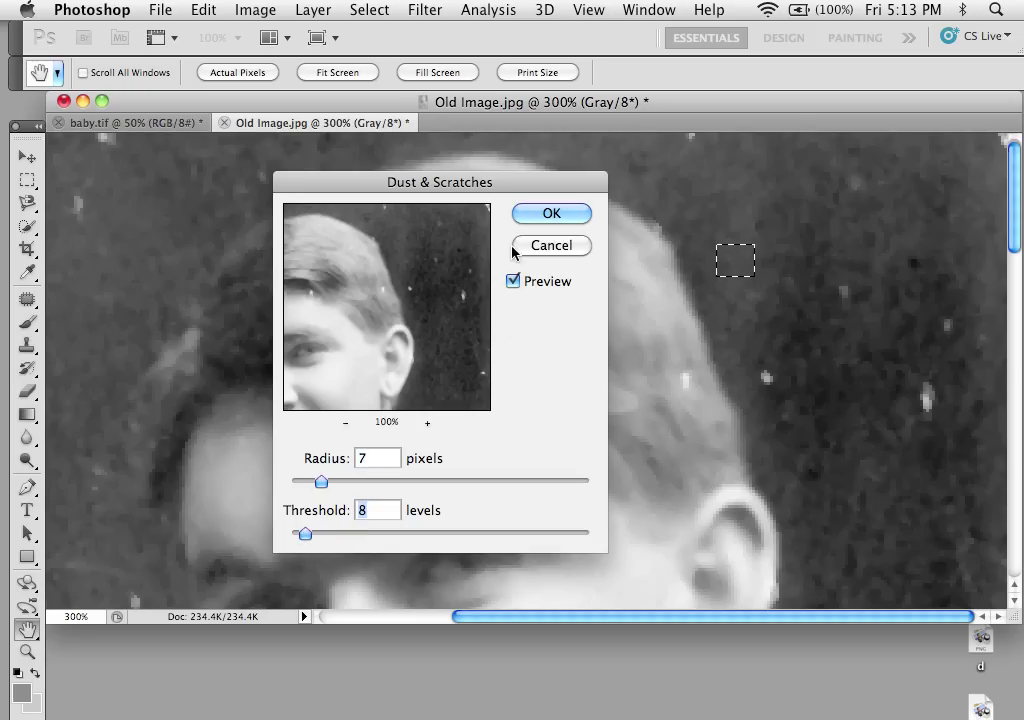
left_click(549, 213)
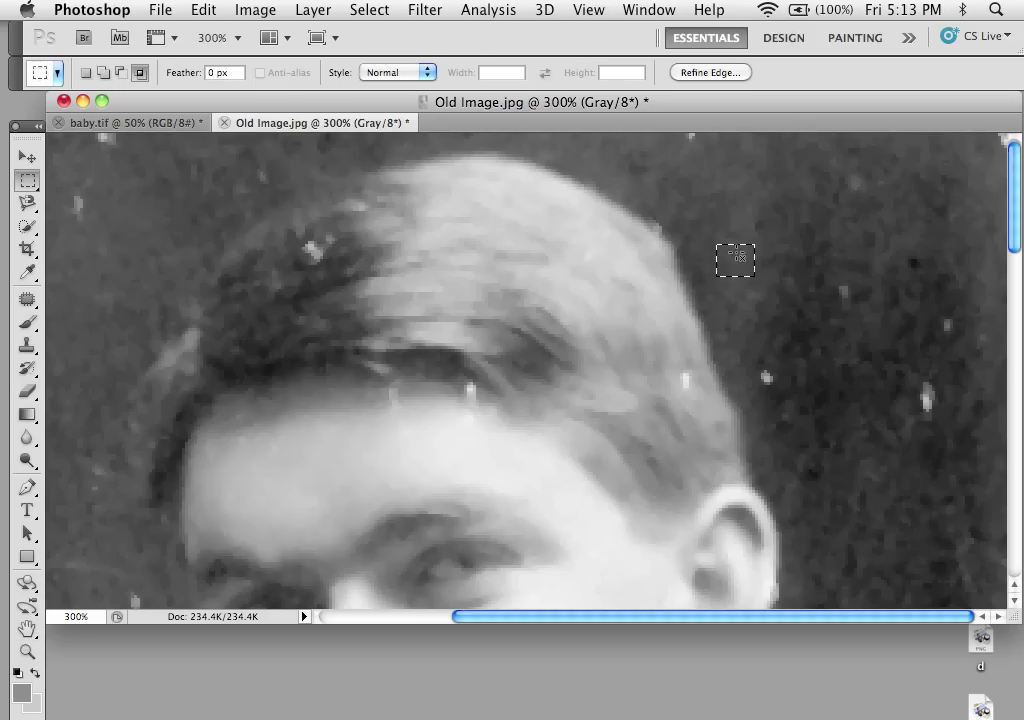
Pan to the photo's top edge and marquee the next speck right of the crown.
left_click_drag(775, 217, 733, 417)
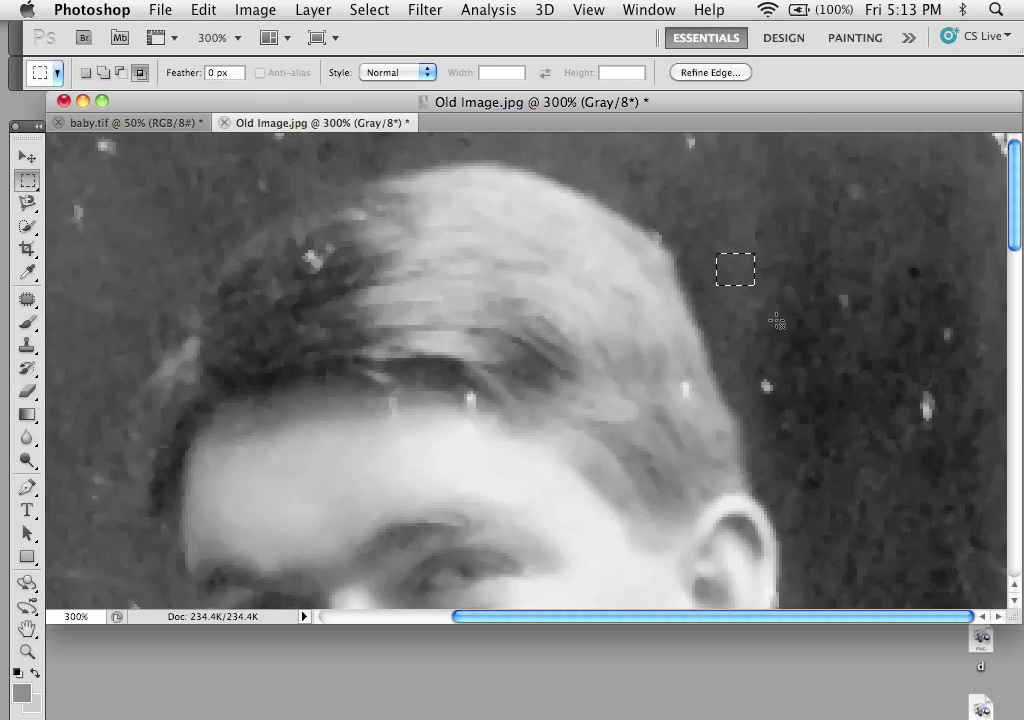
left_click(763, 384)
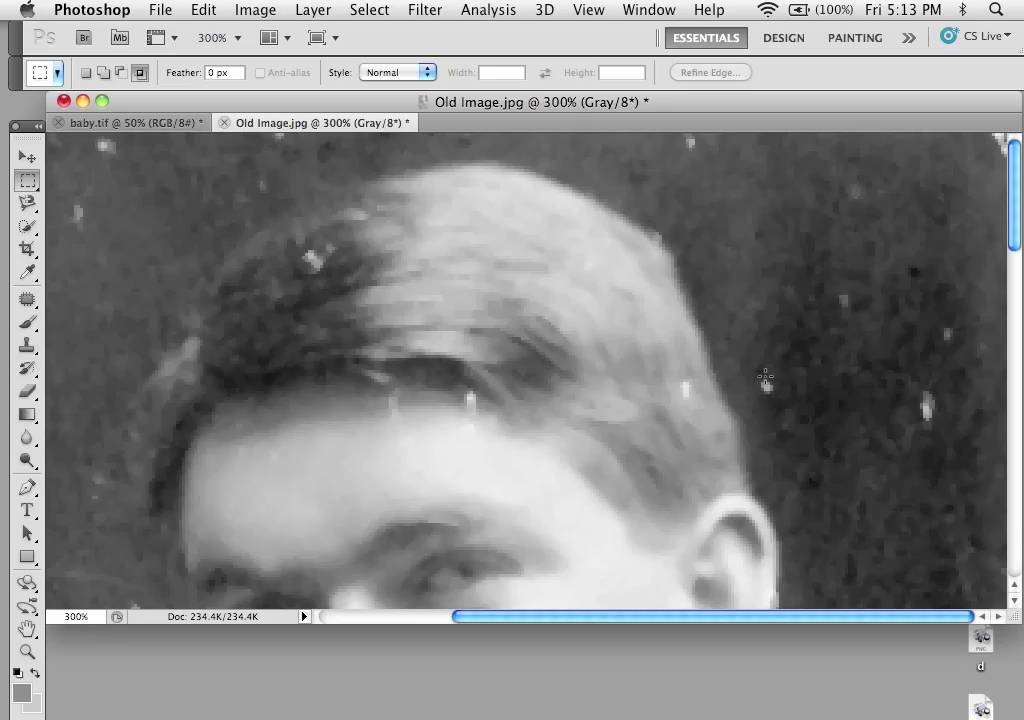
left_click_drag(781, 409, 782, 410)
left_click(432, 10)
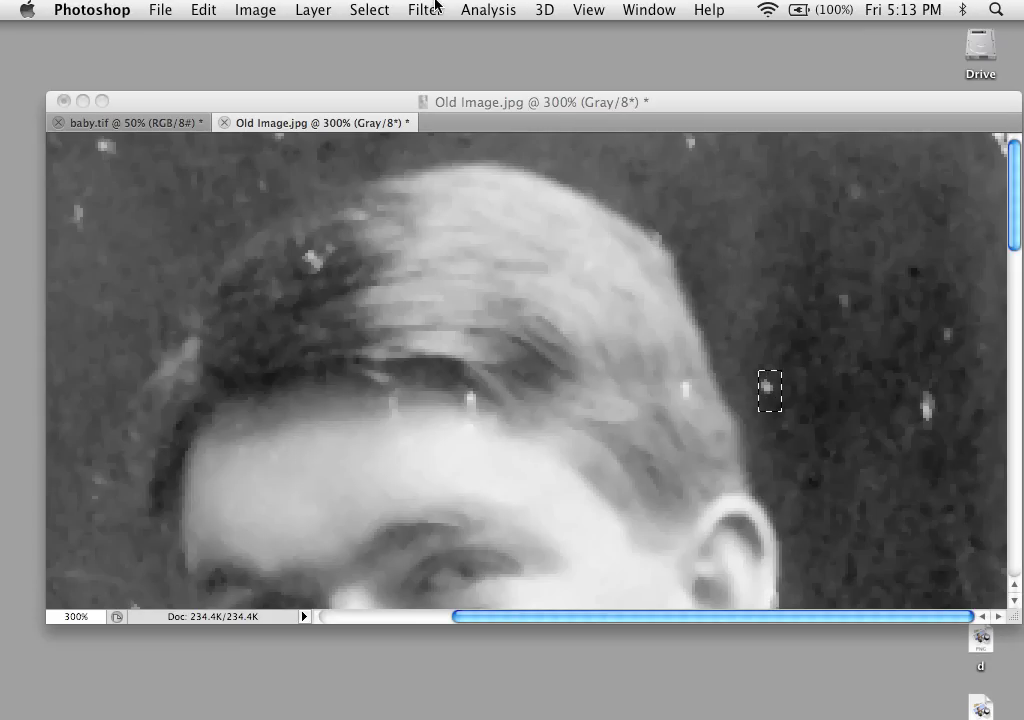
left_click(418, 10)
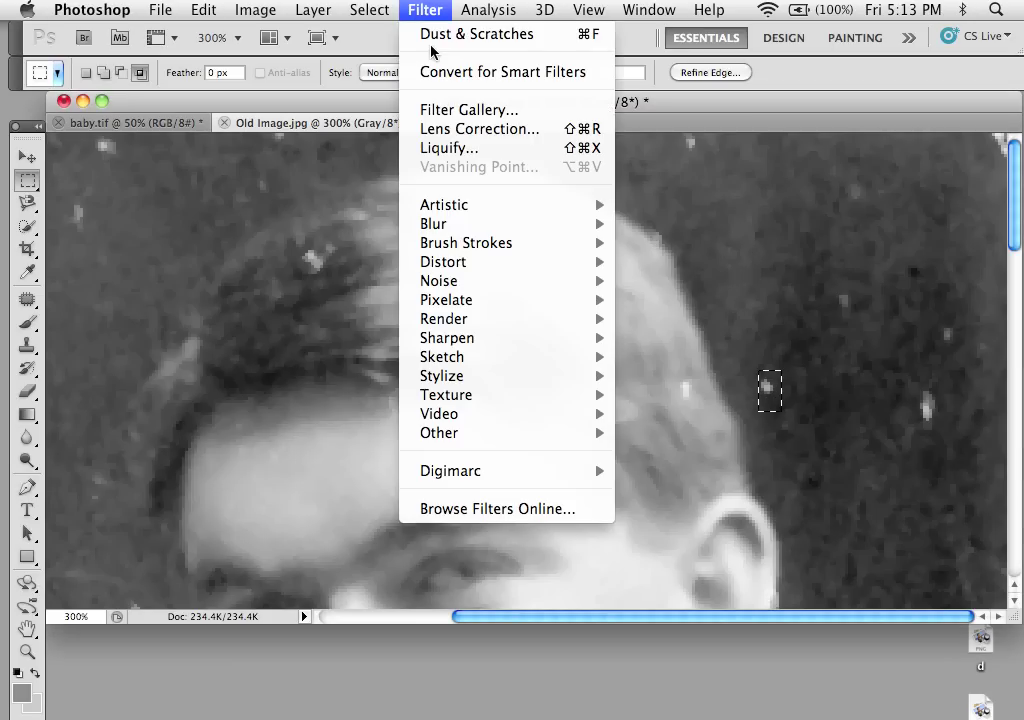
left_click(423, 10)
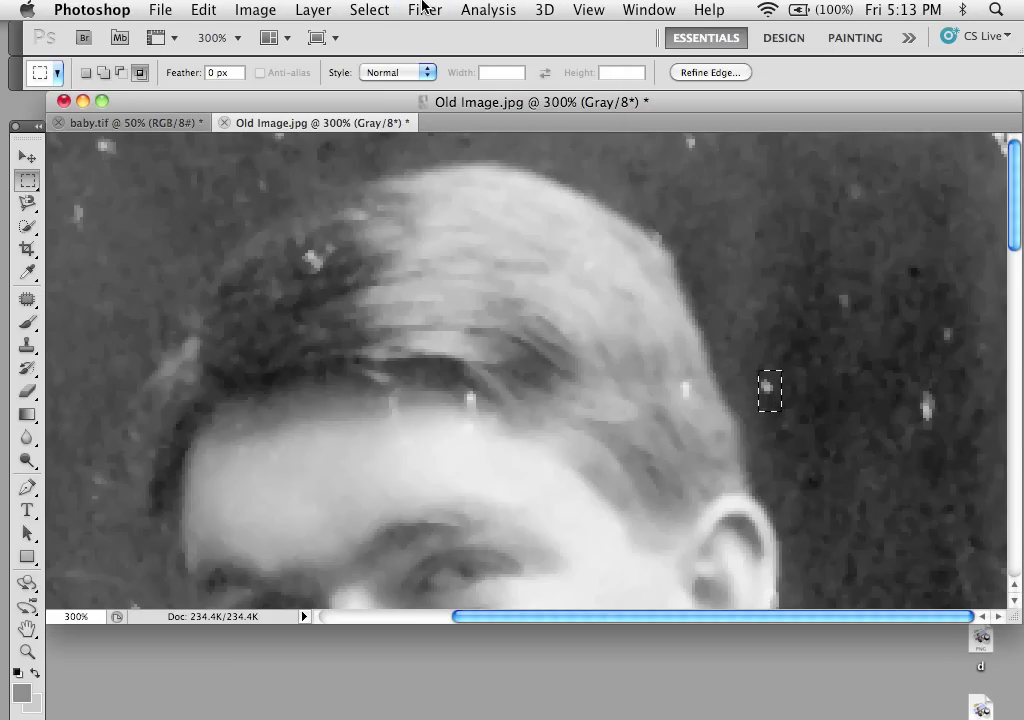
Reapply the last filter twice with Ctrl+F, undoing each accidental whole-photo blur.
left_click(894, 386)
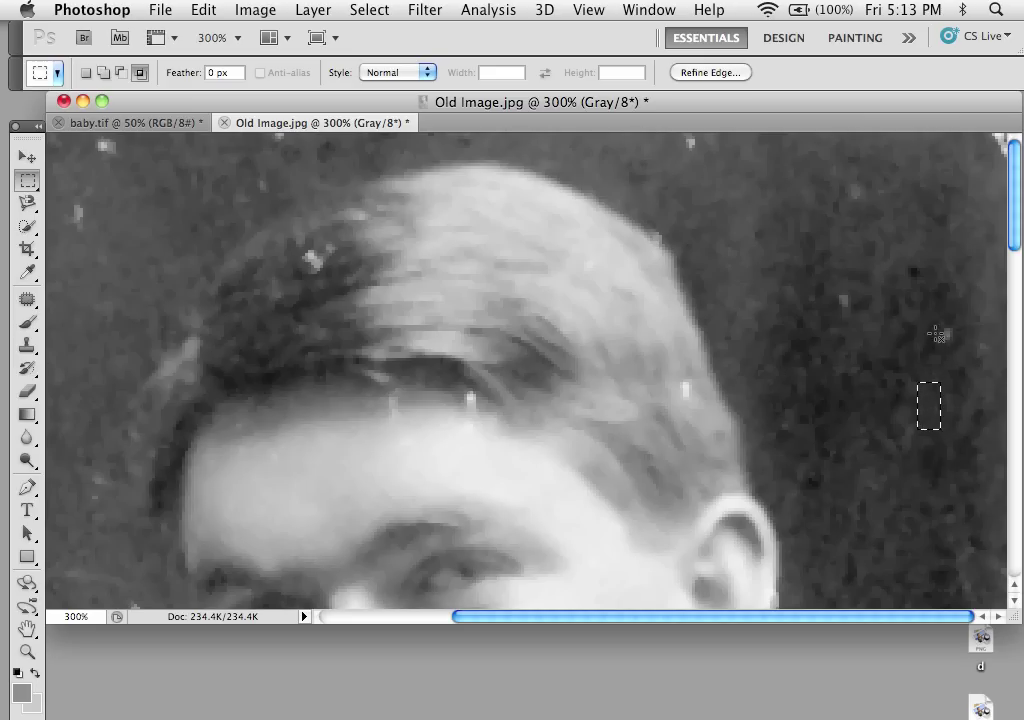
left_click(908, 342)
key("ctrl+f")
key("ctrl+z")
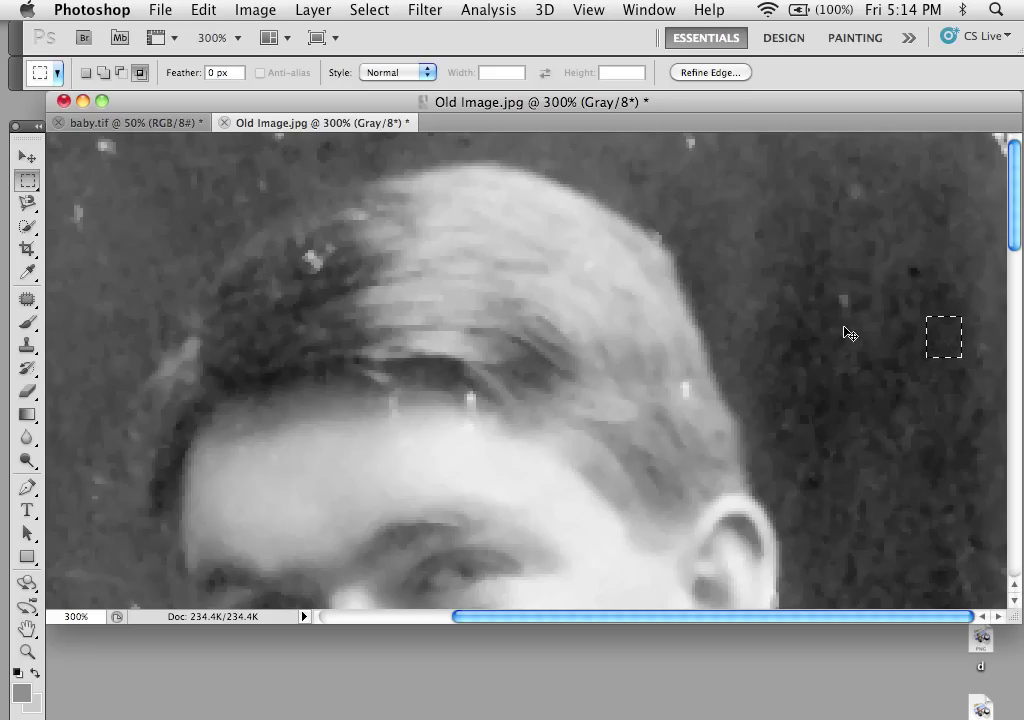
left_click(856, 310)
key("ctrl+f")
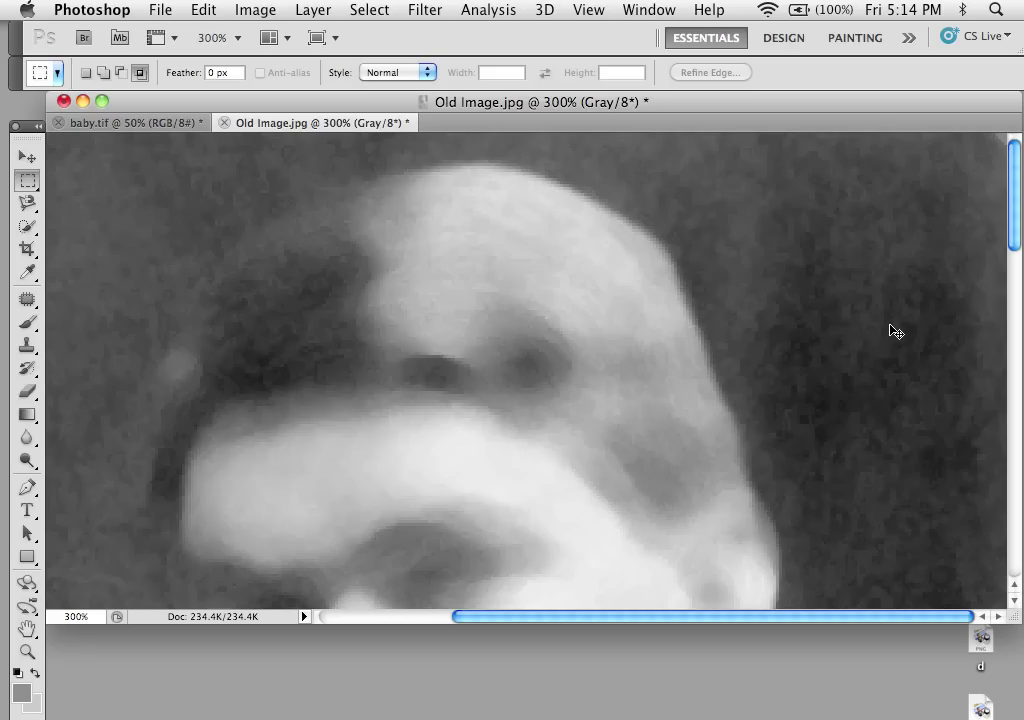
key("ctrl+z")
Reapply the filter to two white specks left of the hair, then zoom out to the head.
scroll(278, 308, "left", 5)
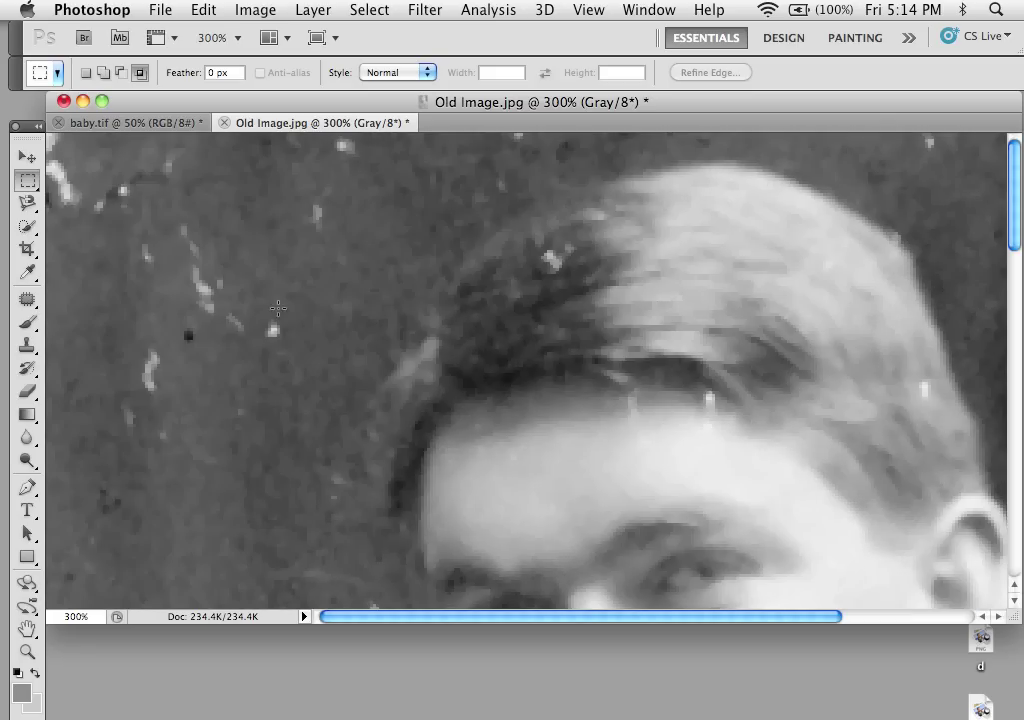
left_click_drag(254, 321, 304, 352)
key("ctrl+f")
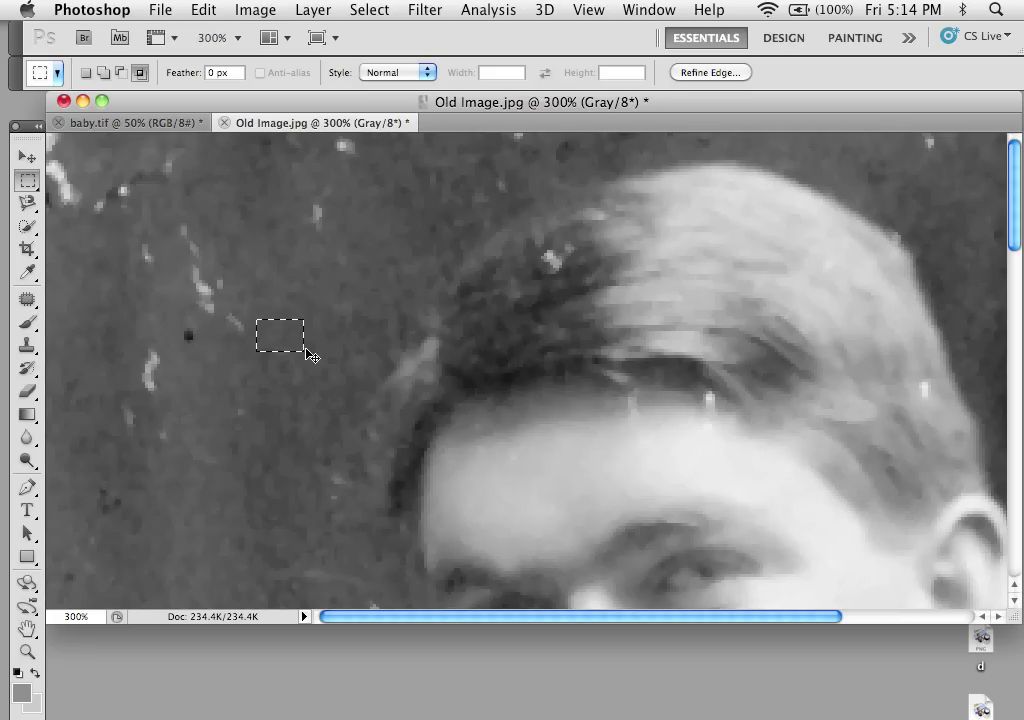
left_click_drag(119, 336, 176, 395)
left_click(216, 376)
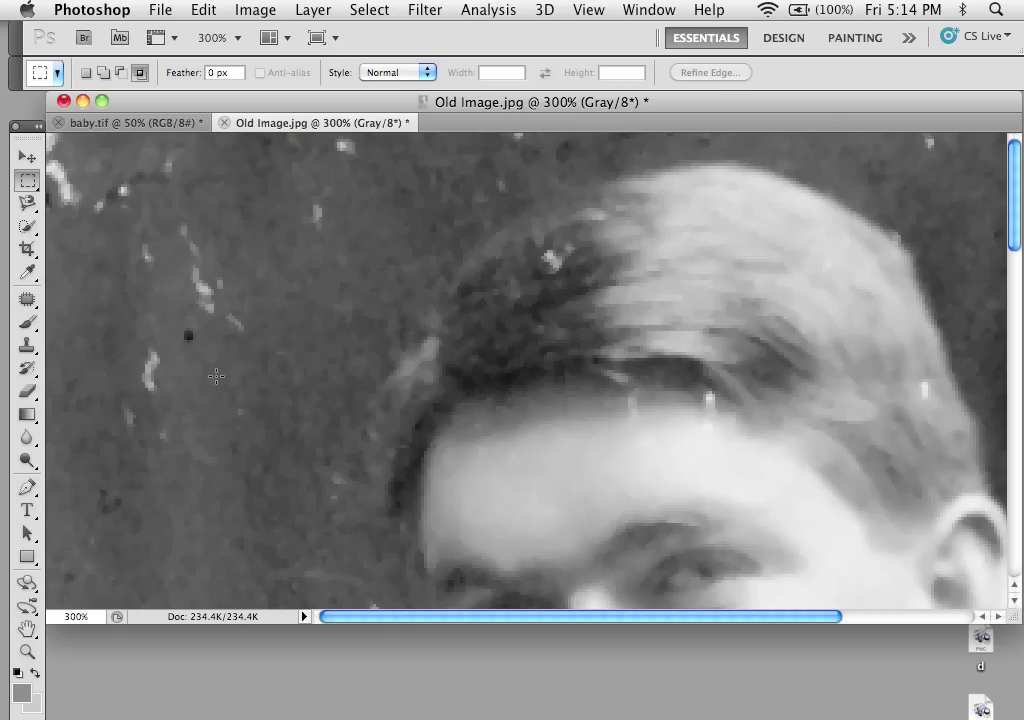
key("ctrl+f")
left_click(289, 374)
key("super+minus")
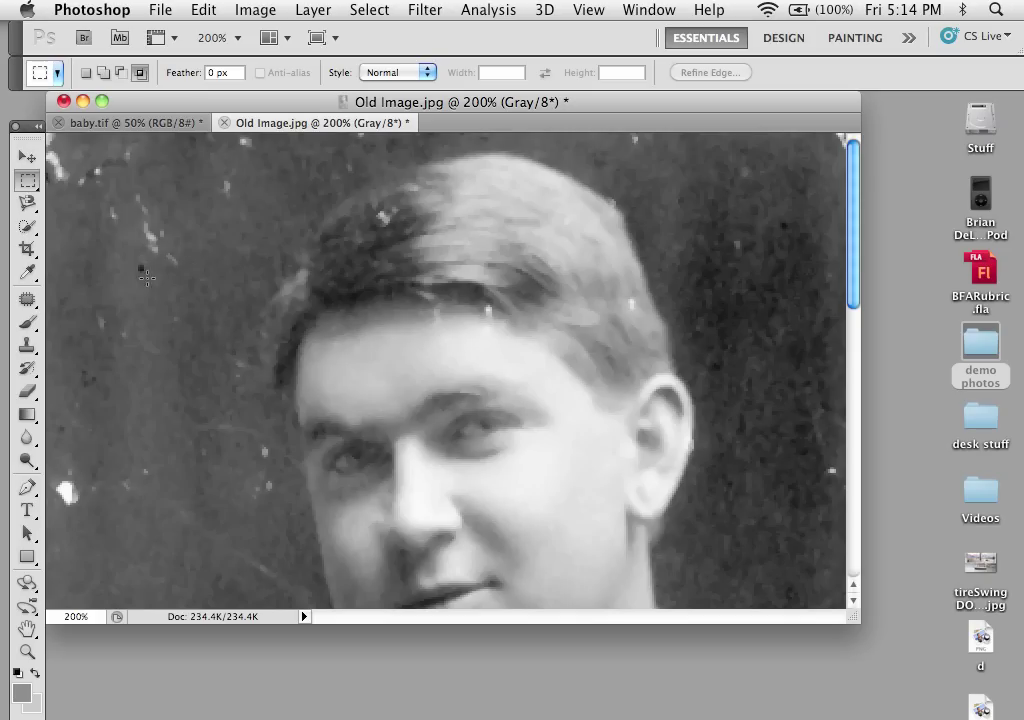